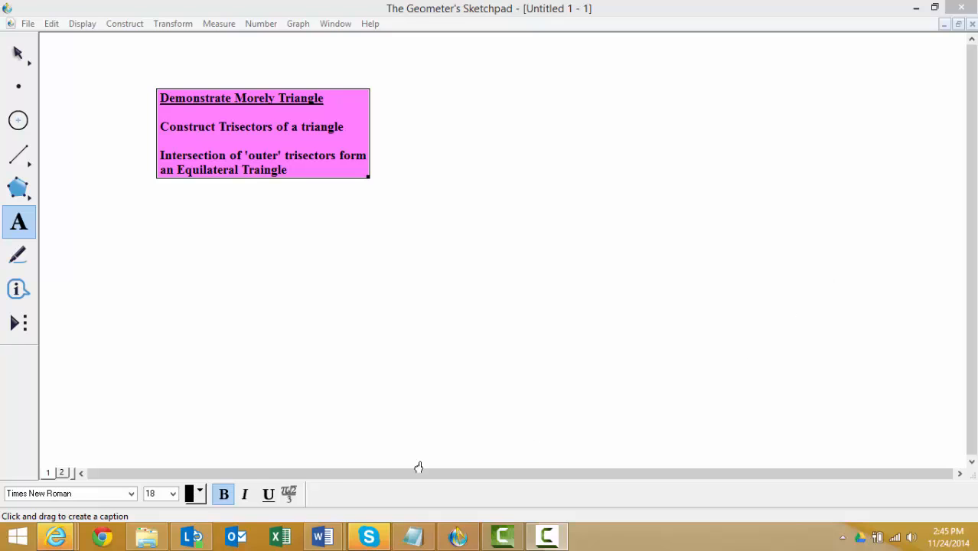
# - On page 2 of the document, draw a horizontal segment as the base of a triangle
pyautogui.click(63, 473)
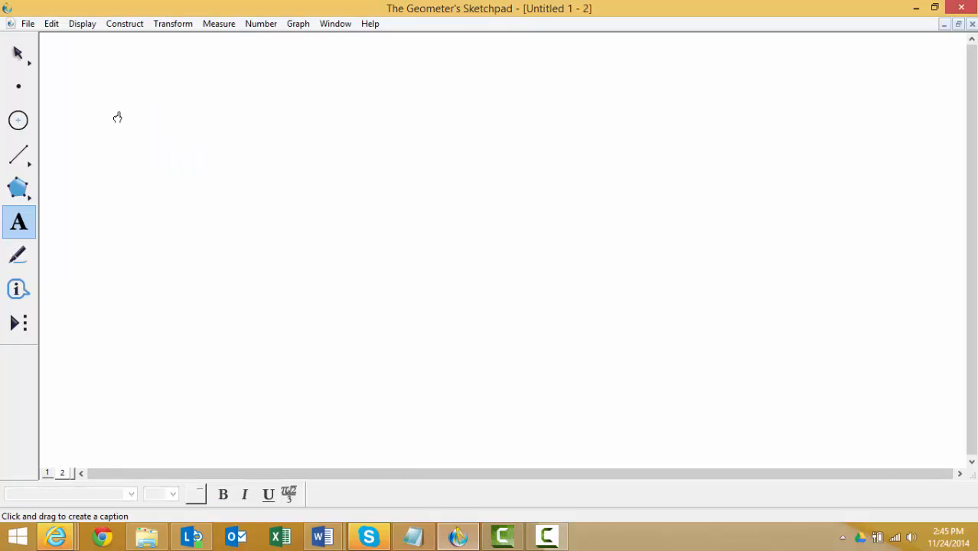
pyautogui.click(20, 155)
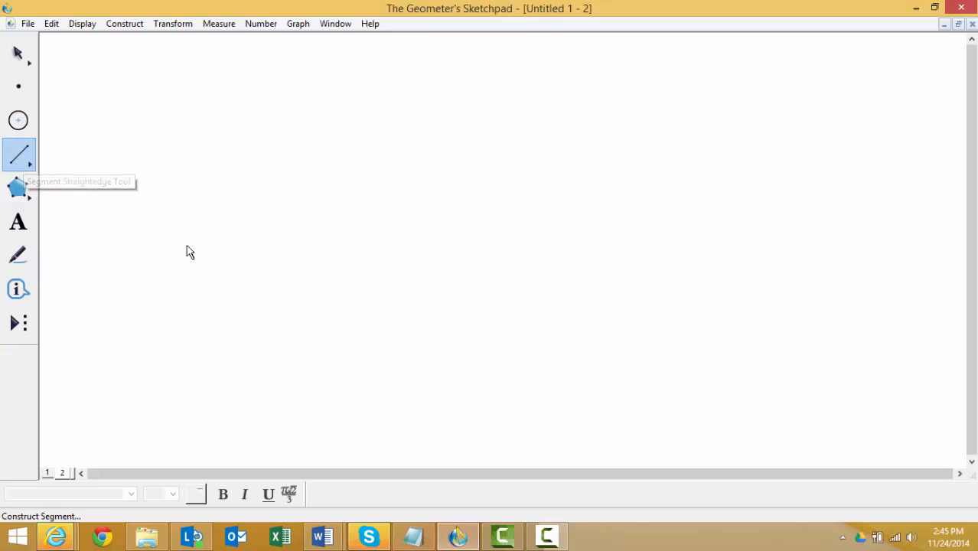
pyautogui.moveTo(268, 294); pyautogui.dragTo(583, 293)
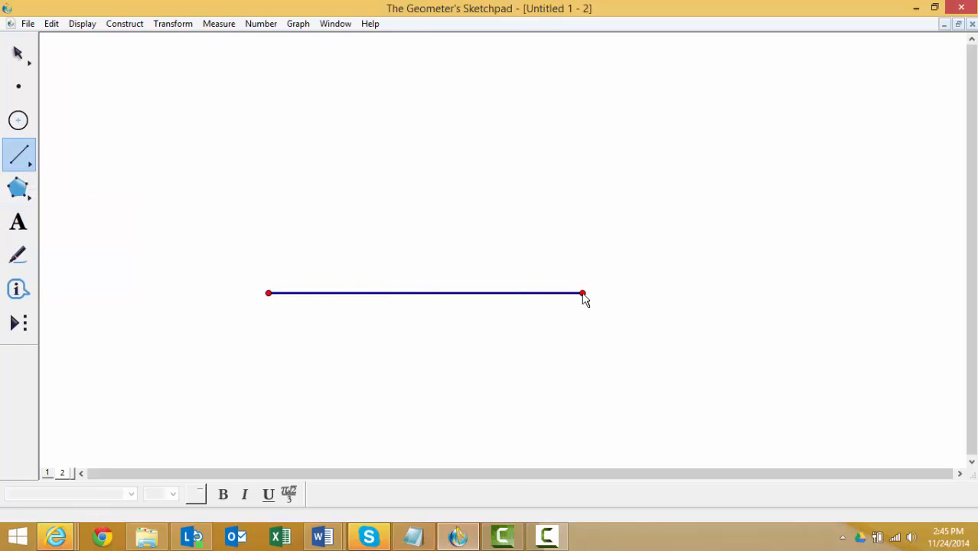
pyautogui.click(19, 52)
pyautogui.click(92, 96)
# - Complete the triangle with segments from the base's right endpoint to an upper-left apex and from the apex to the base's left endpoint
pyautogui.click(20, 155)
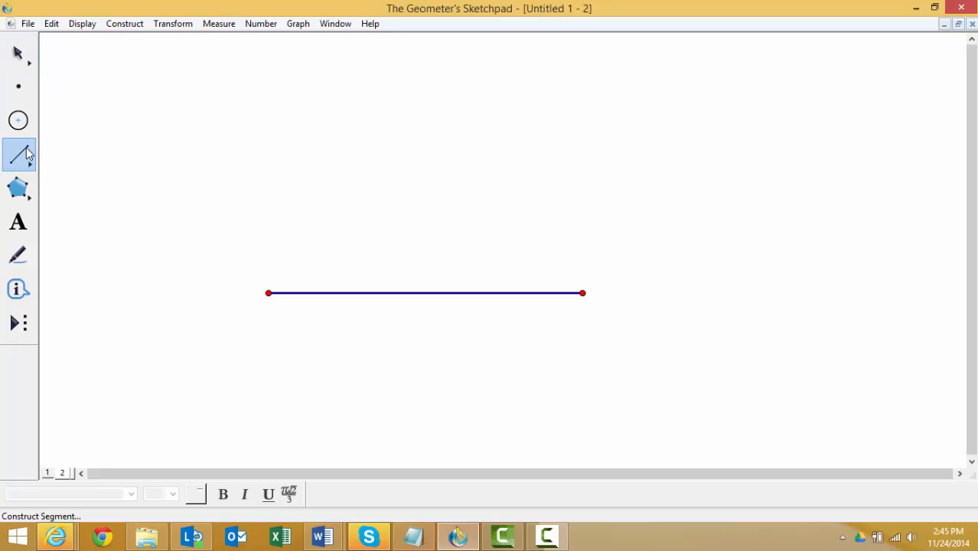
pyautogui.moveTo(582, 293); pyautogui.dragTo(351, 156)
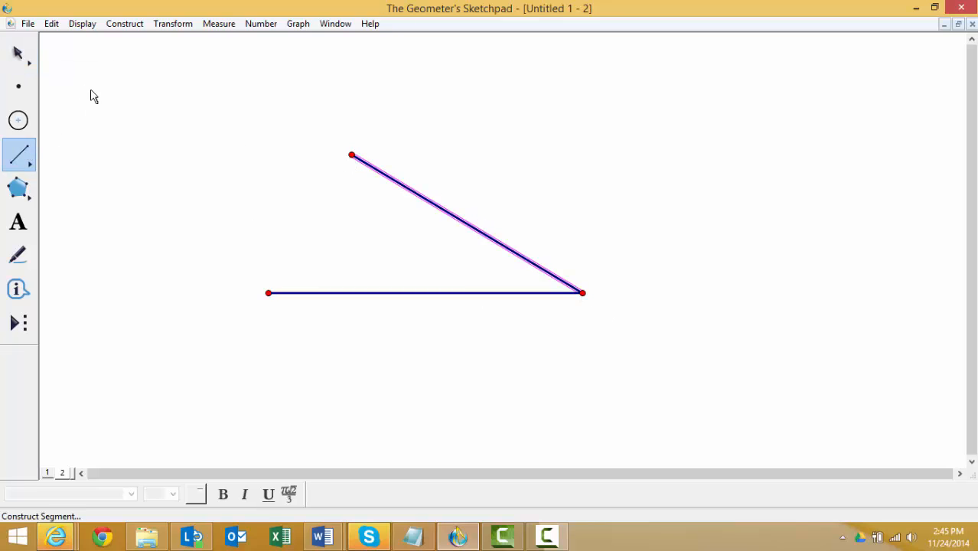
pyautogui.click(19, 52)
pyautogui.click(75, 133)
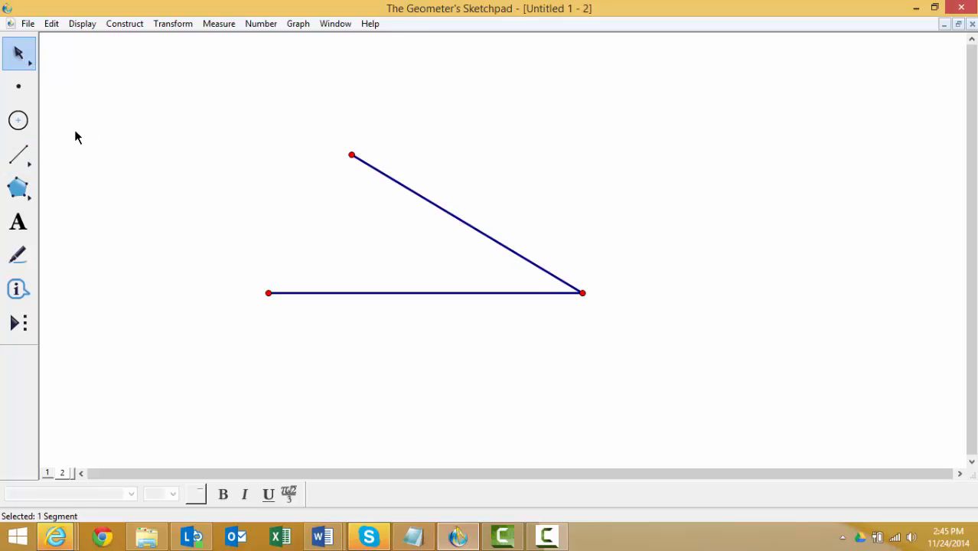
pyautogui.click(20, 155)
pyautogui.moveTo(351, 156); pyautogui.dragTo(269, 293)
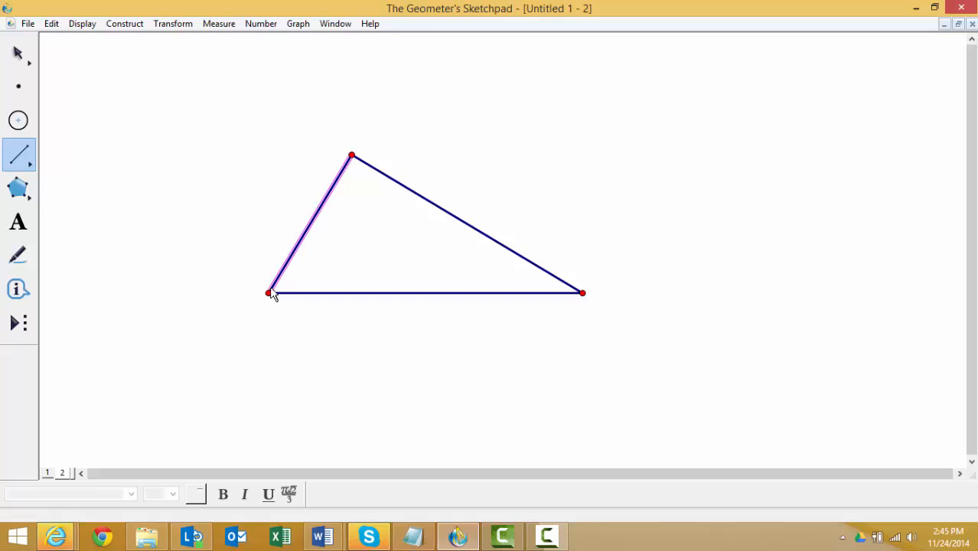
pyautogui.click(18, 52)
pyautogui.click(111, 76)
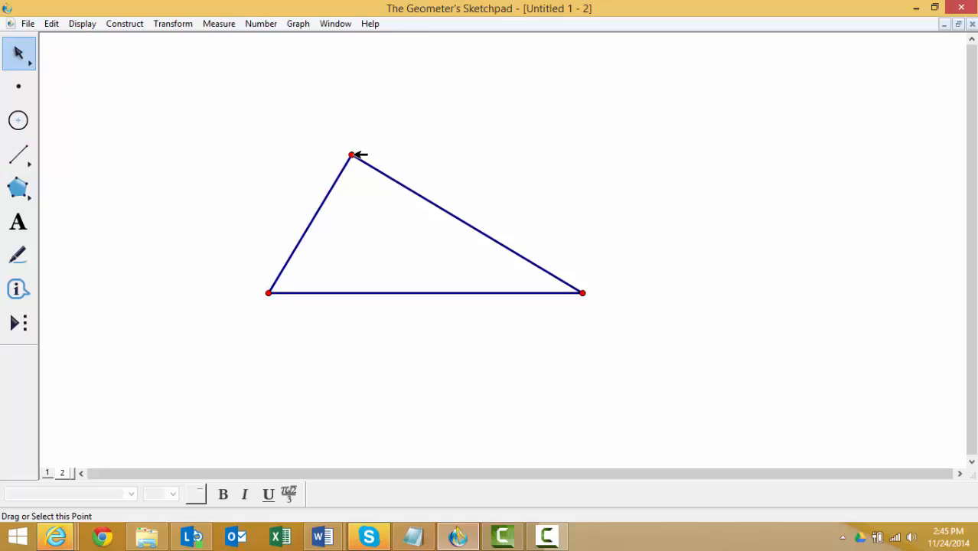
# - Label the triangle's apex A and its lower-left vertex B
pyautogui.click(352, 154)
pyautogui.rightClick(352, 155)
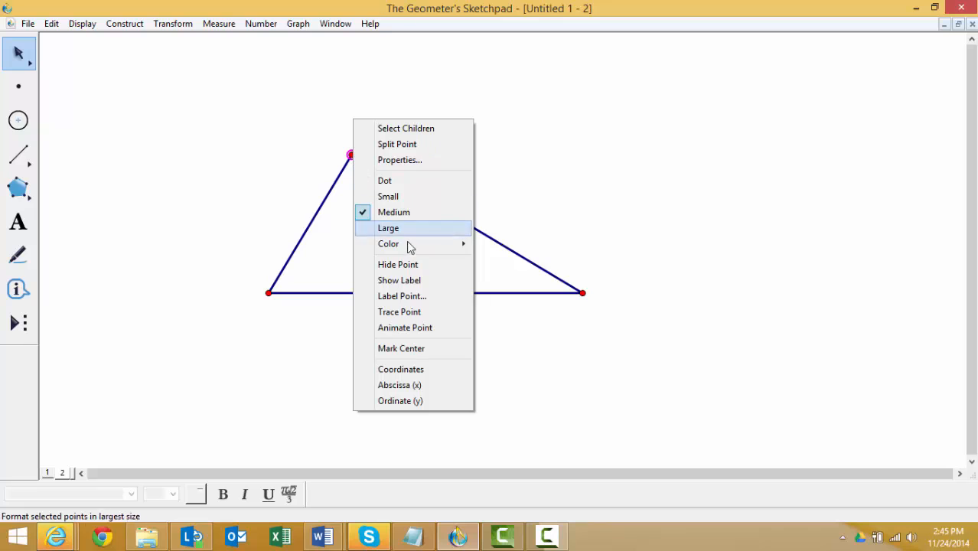
pyautogui.click(402, 296)
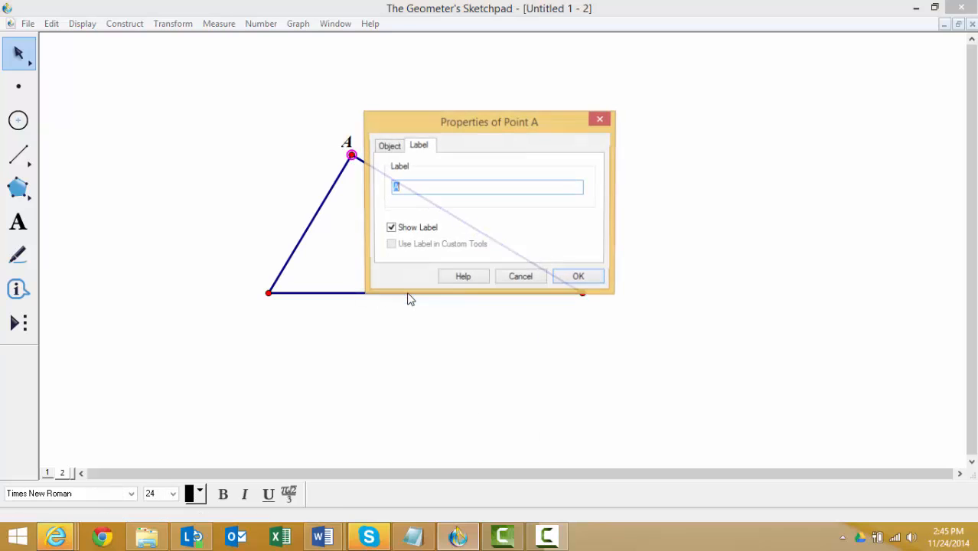
pyautogui.click(582, 279)
pyautogui.click(269, 293)
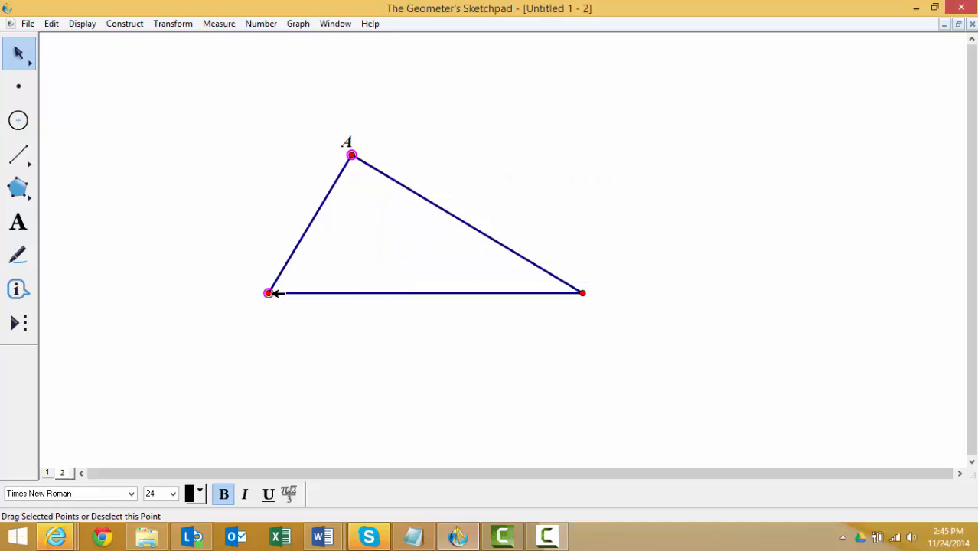
pyautogui.rightClick(272, 293)
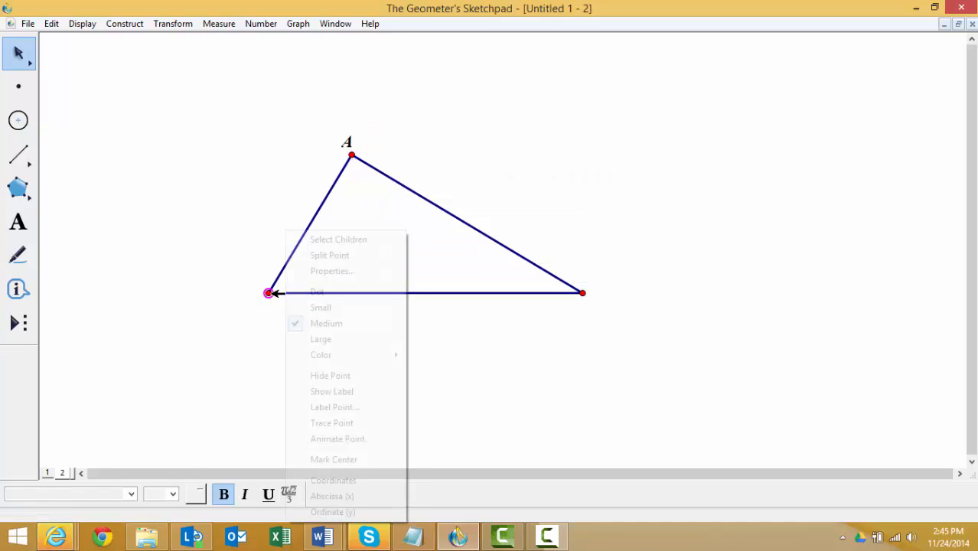
pyautogui.click(341, 410)
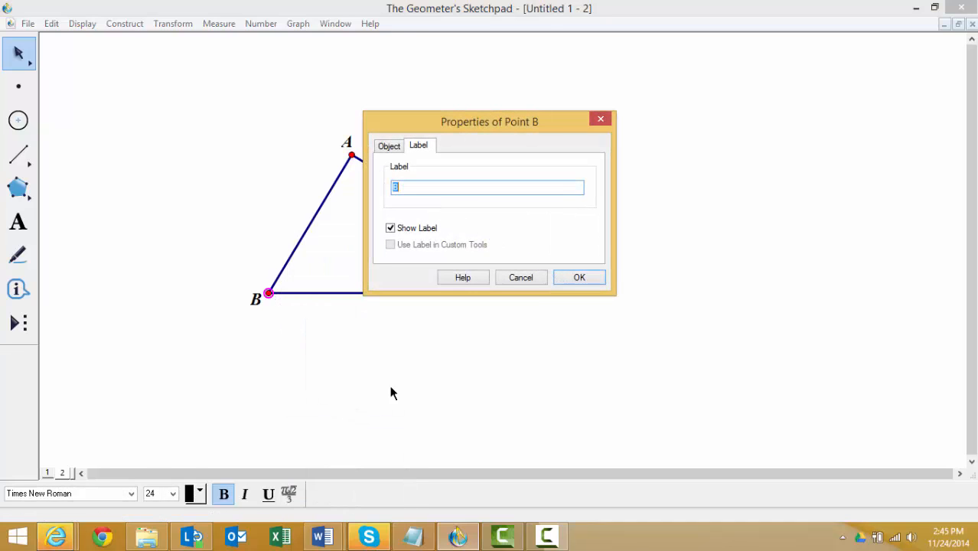
pyautogui.click(579, 277)
# - Label the triangle's lower-right vertex C and move it farther to the right to lengthen the base
pyautogui.click(583, 293)
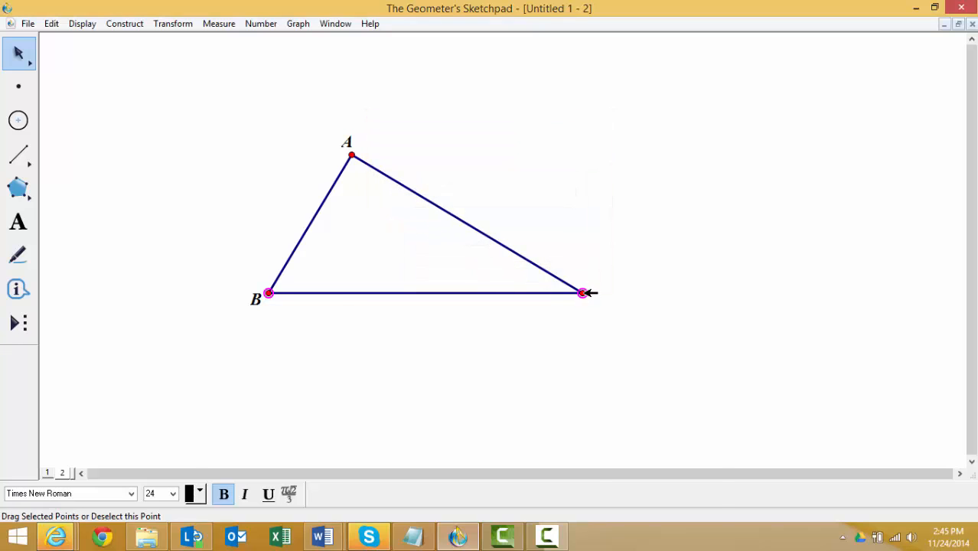
pyautogui.rightClick(586, 293)
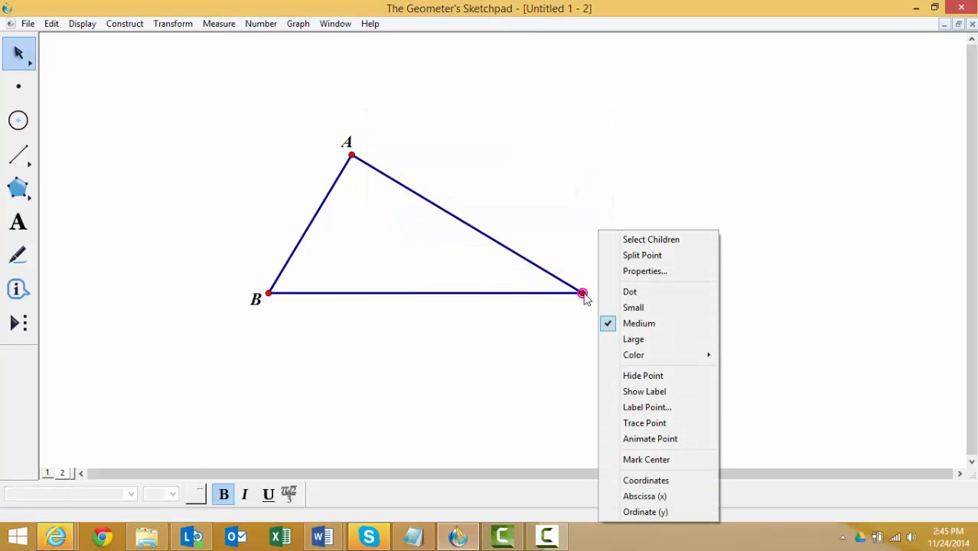
pyautogui.click(638, 411)
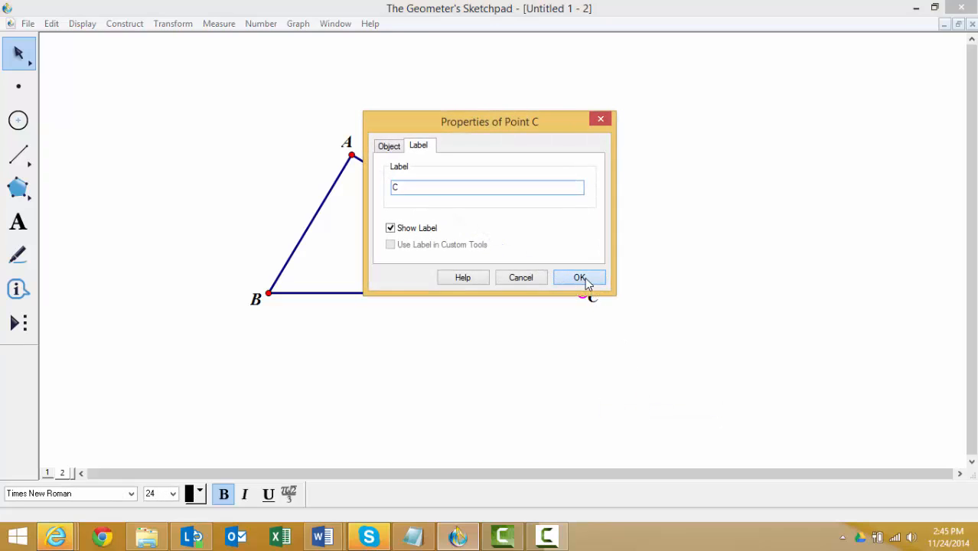
pyautogui.click(584, 280)
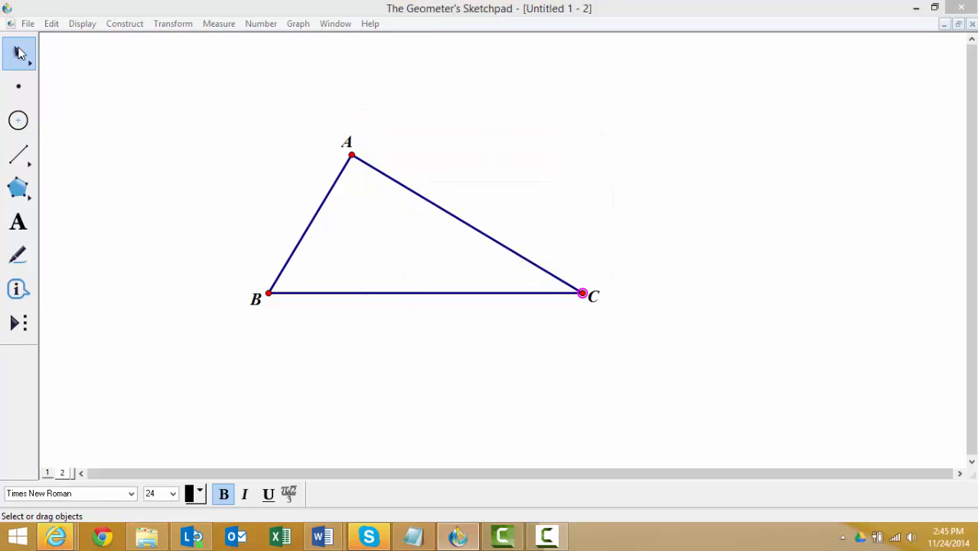
pyautogui.click(96, 99)
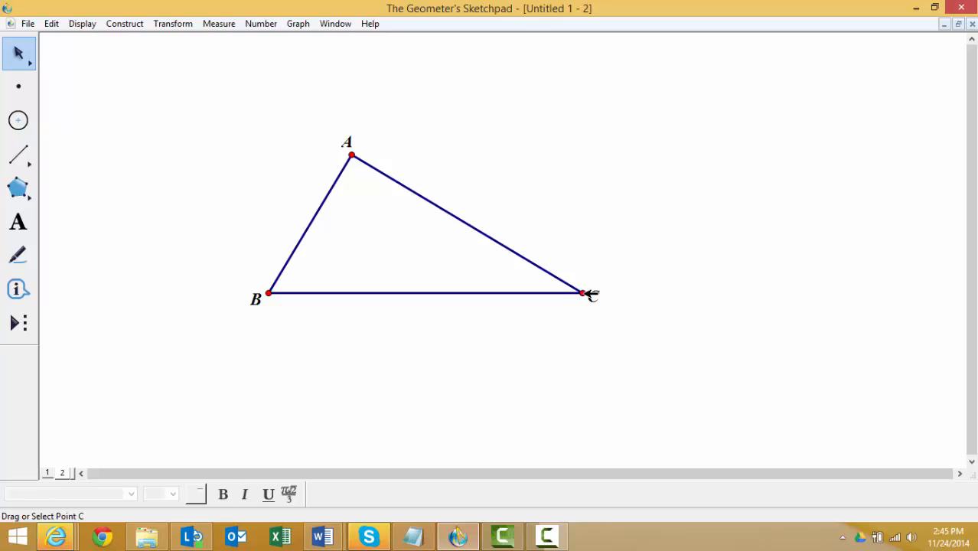
pyautogui.moveTo(589, 294); pyautogui.dragTo(656, 295)
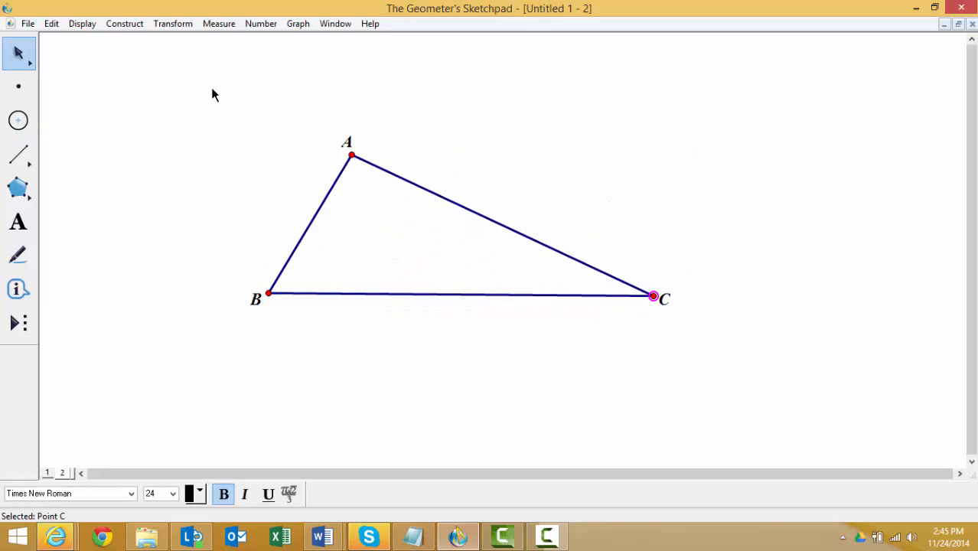
pyautogui.click(127, 72)
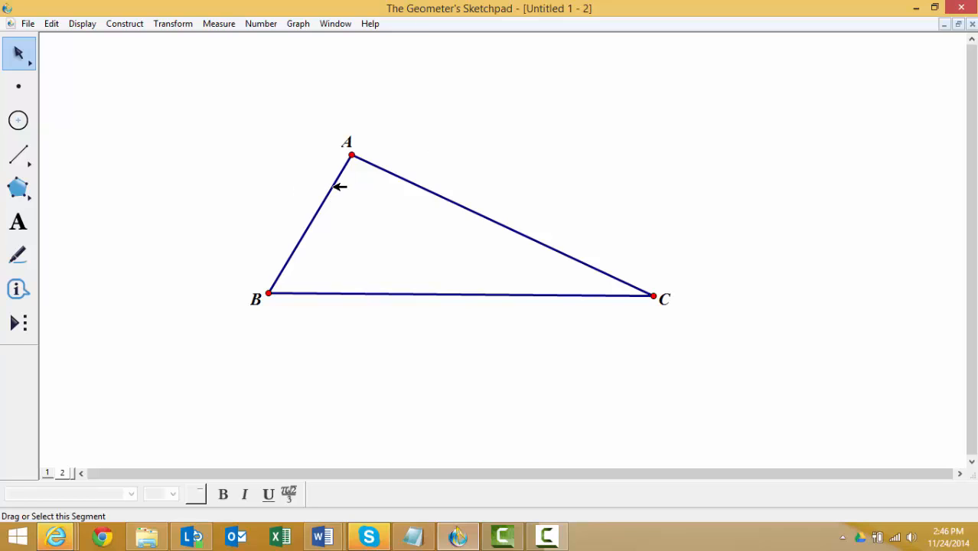
# - Measure angle BAC between sides AB and AC of the triangle
pyautogui.click(339, 185)
pyautogui.click(398, 176)
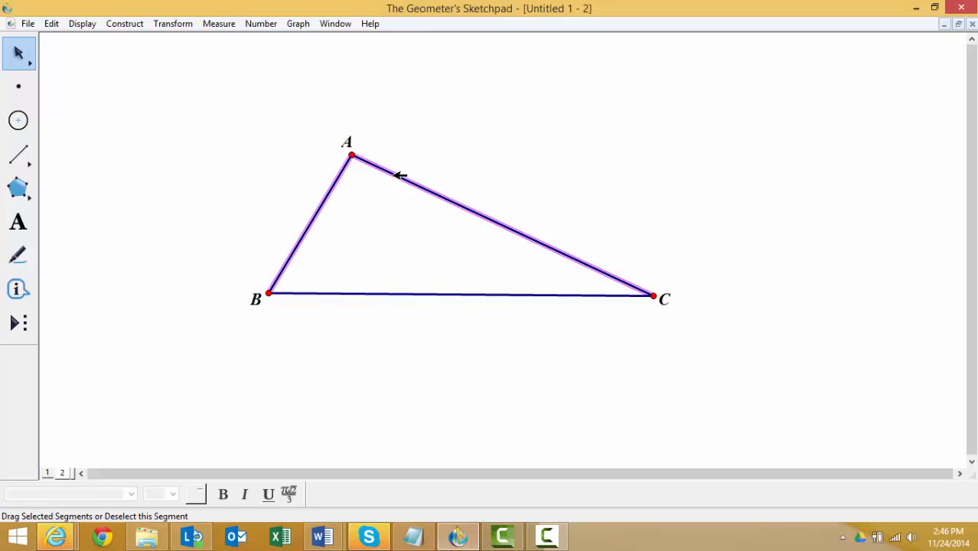
pyautogui.click(230, 25)
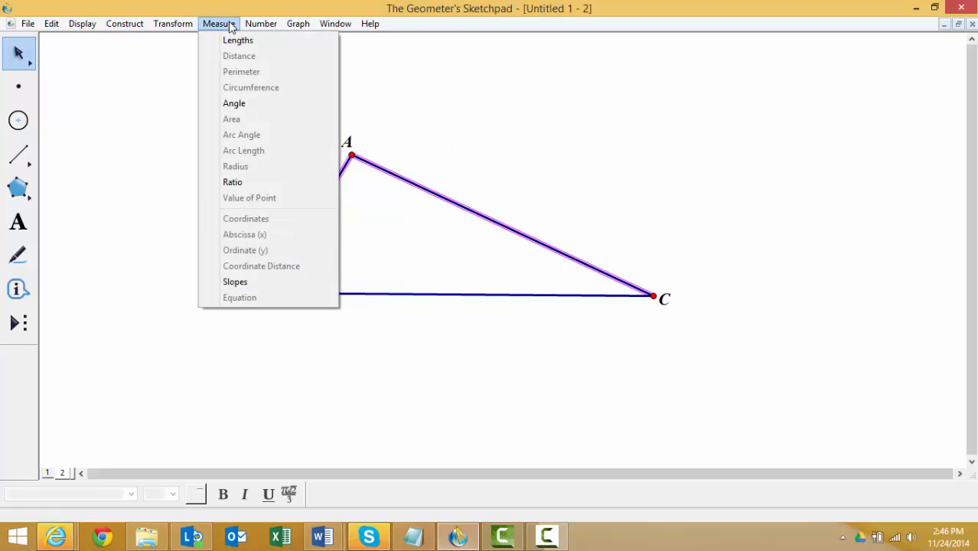
pyautogui.click(238, 104)
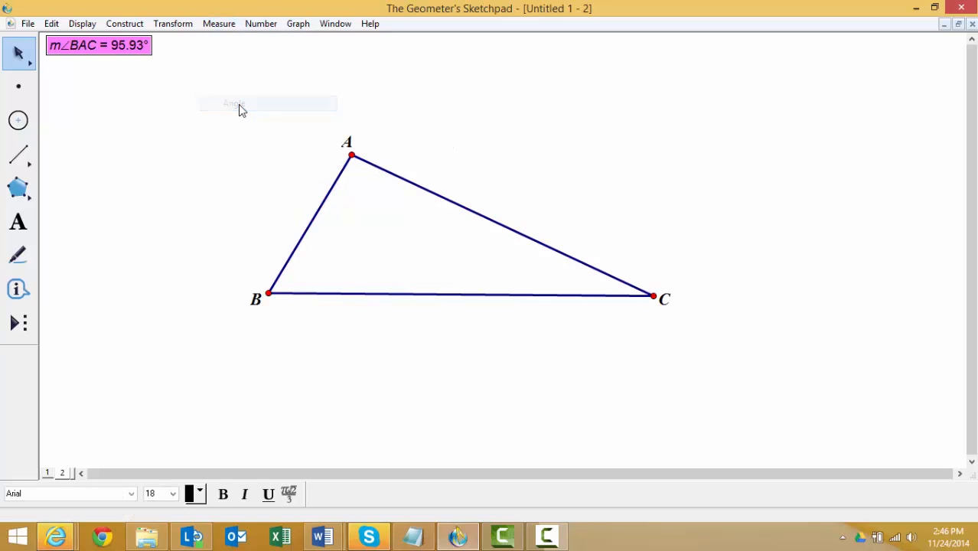
pyautogui.click(19, 54)
pyautogui.click(75, 89)
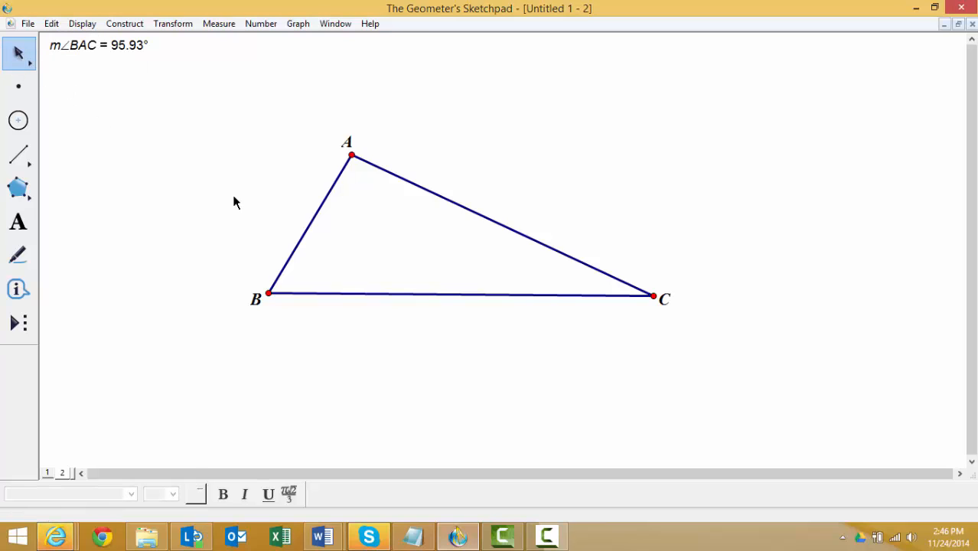
# - Measure angle ABC between sides AB and BC of the triangle
pyautogui.click(308, 235)
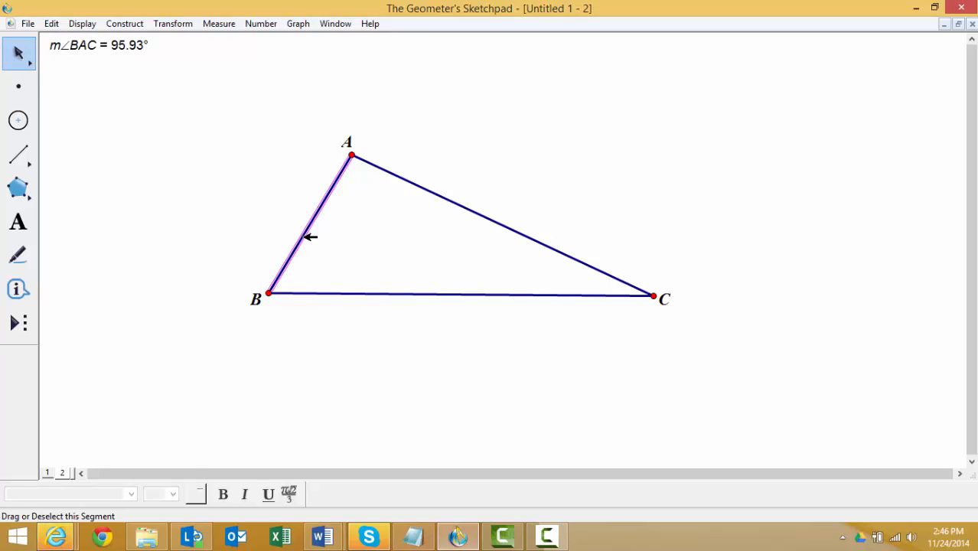
pyautogui.click(327, 293)
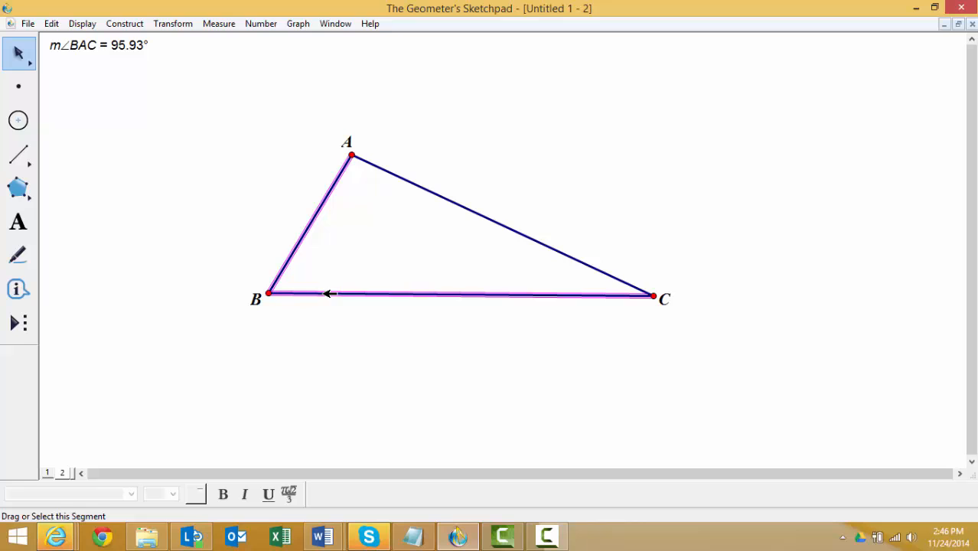
pyautogui.click(226, 24)
pyautogui.click(235, 104)
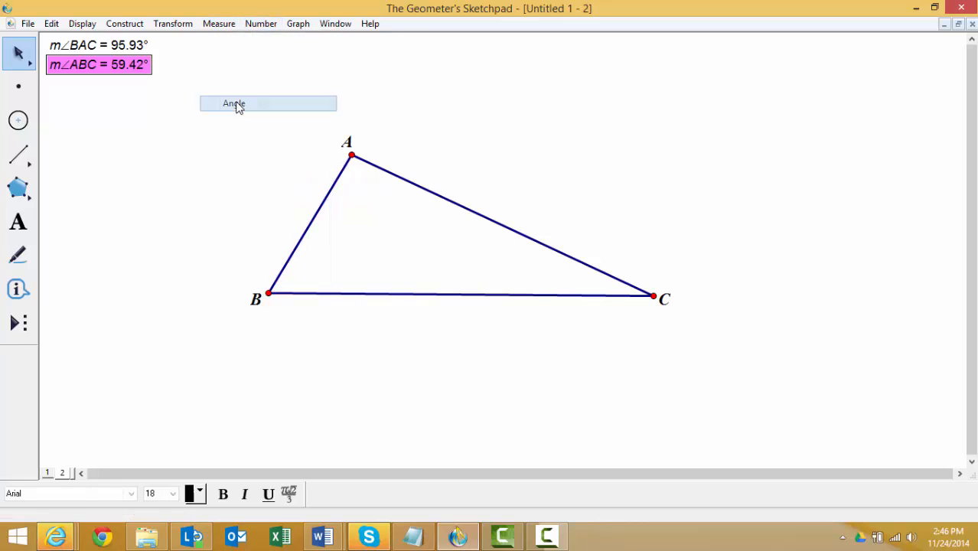
pyautogui.click(19, 53)
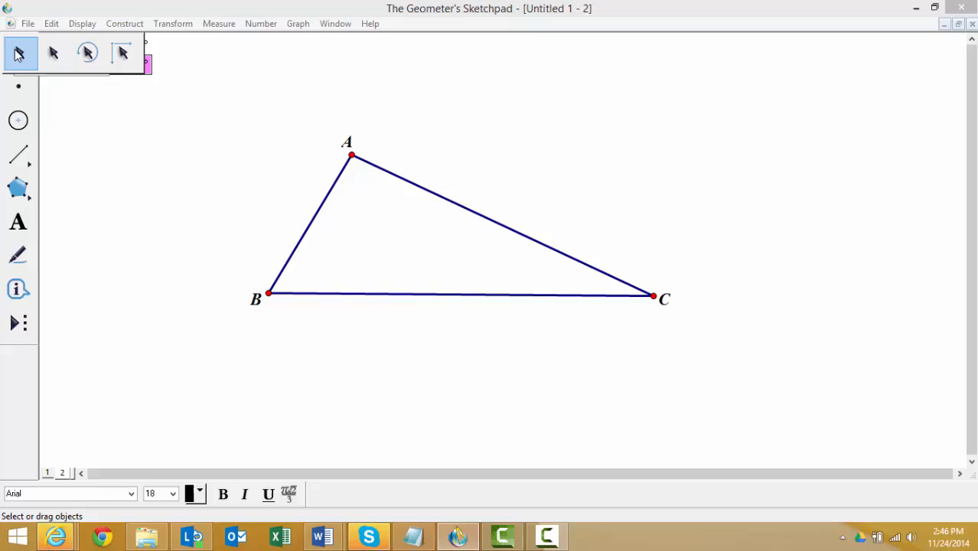
pyautogui.click(153, 157)
# - Measure angle BCA between sides BC and AC of the triangle
pyautogui.click(378, 293)
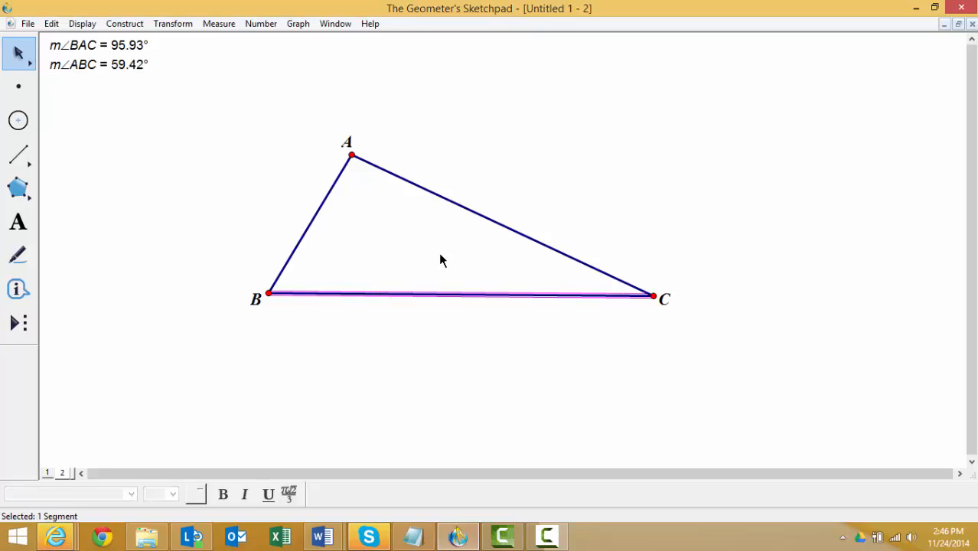
pyautogui.click(484, 216)
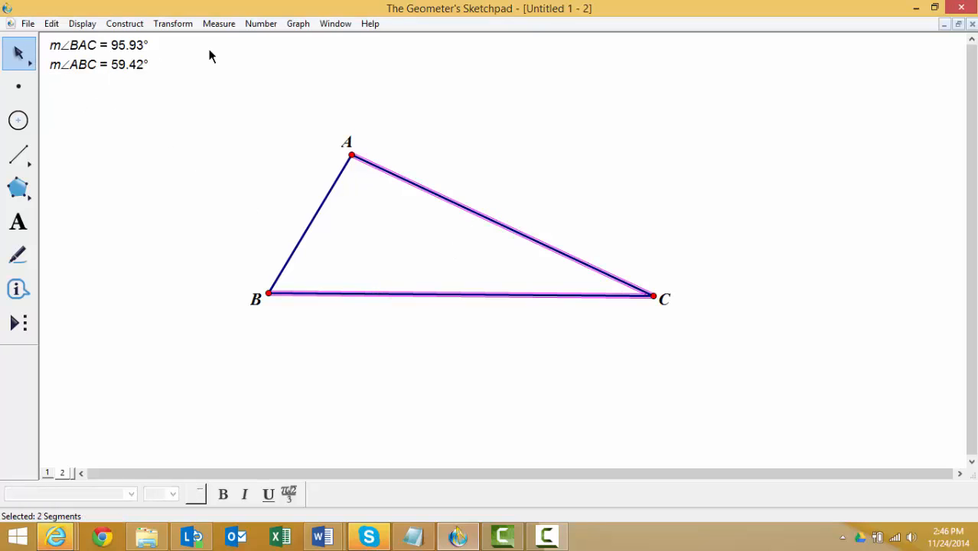
pyautogui.click(218, 23)
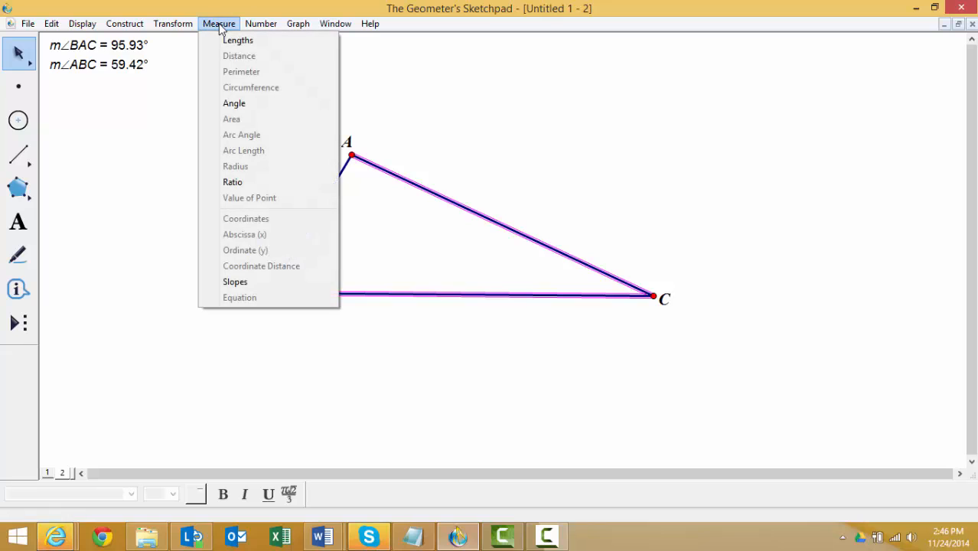
pyautogui.click(238, 103)
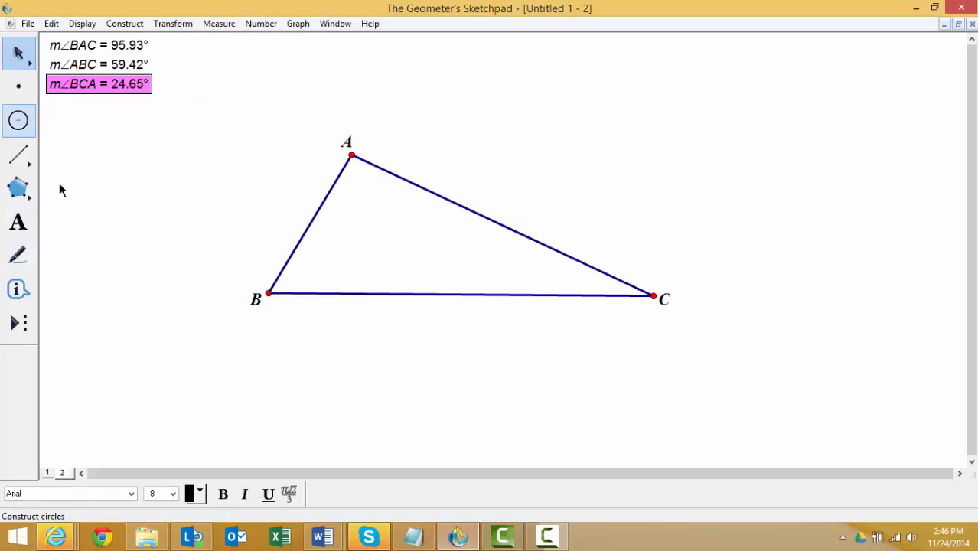
pyautogui.click(149, 136)
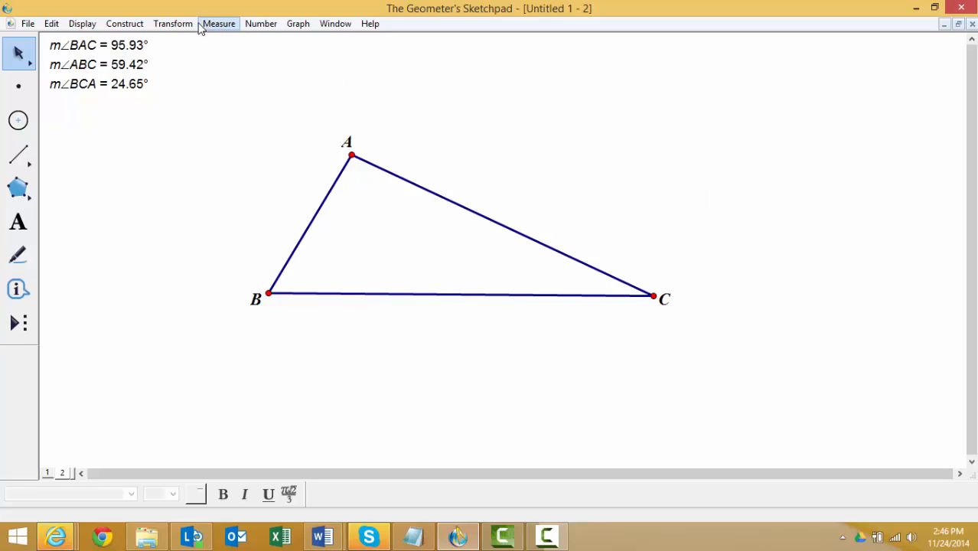
# - Calculate one third of angle BAC by dividing its measurement by 3
pyautogui.click(260, 24)
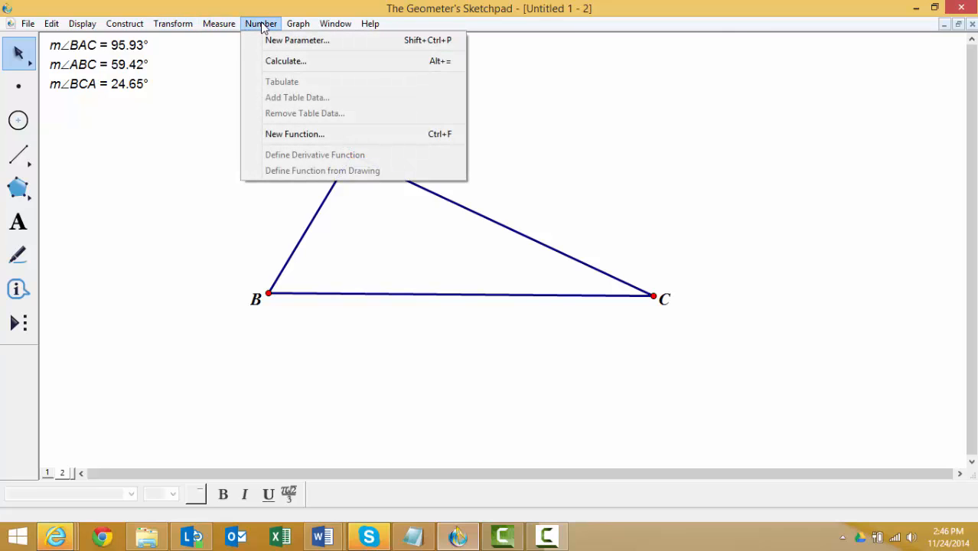
pyautogui.click(280, 68)
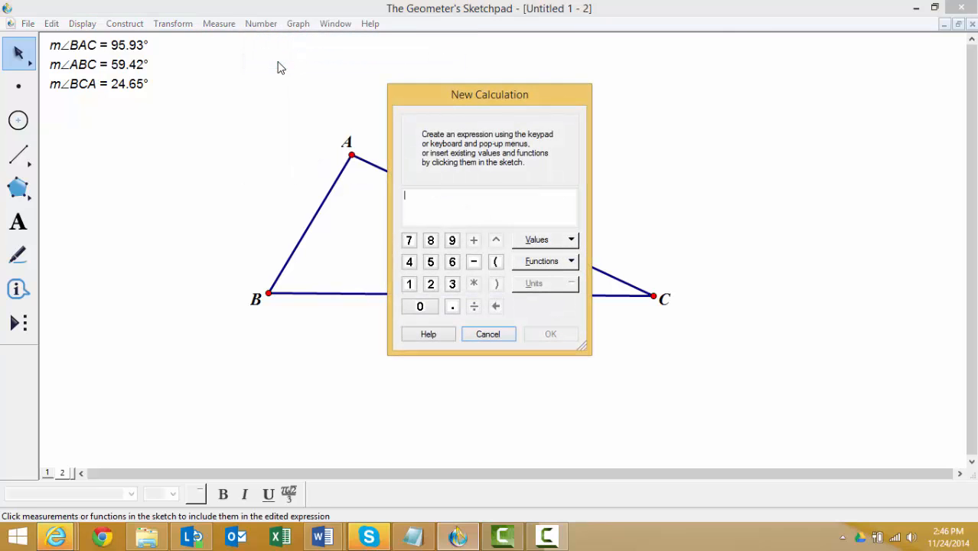
pyautogui.click(142, 46)
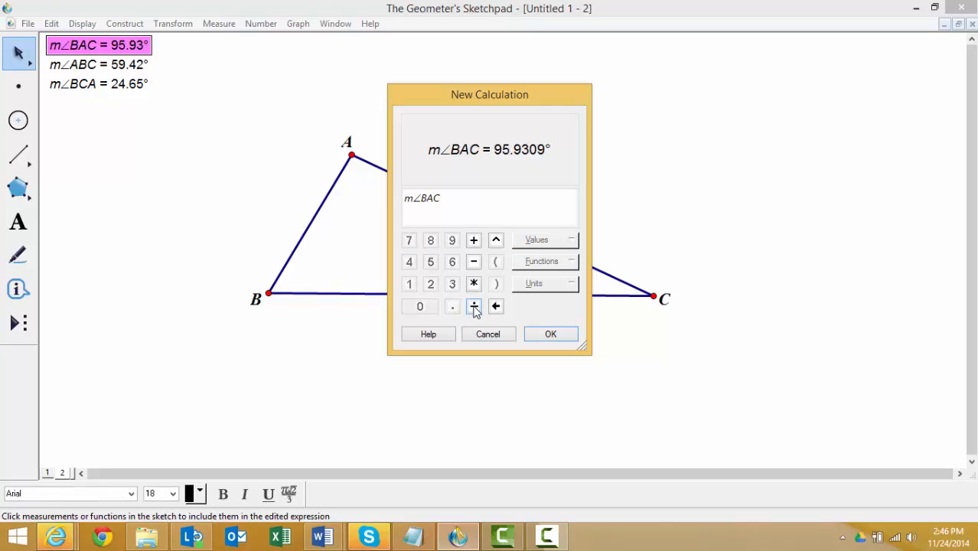
pyautogui.click(473, 307)
pyautogui.click(452, 285)
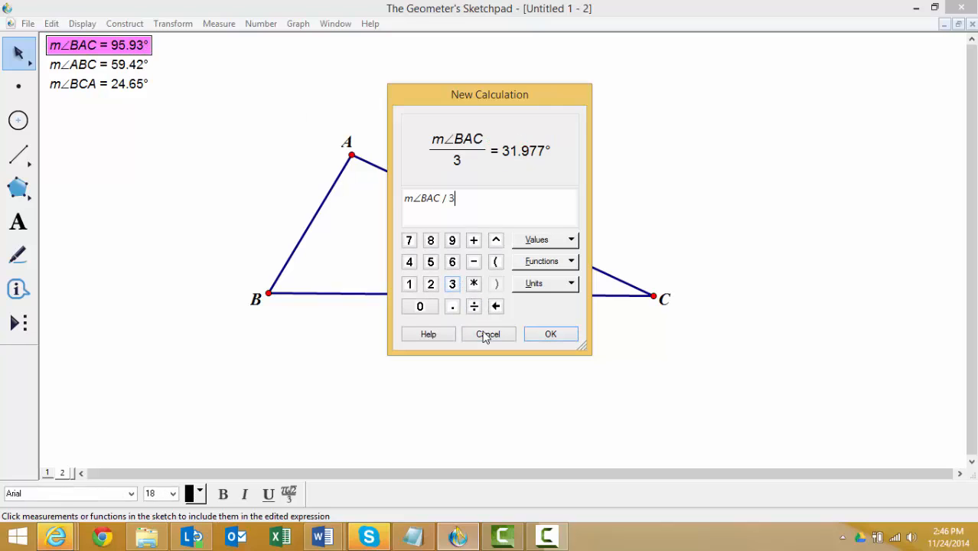
pyautogui.click(551, 334)
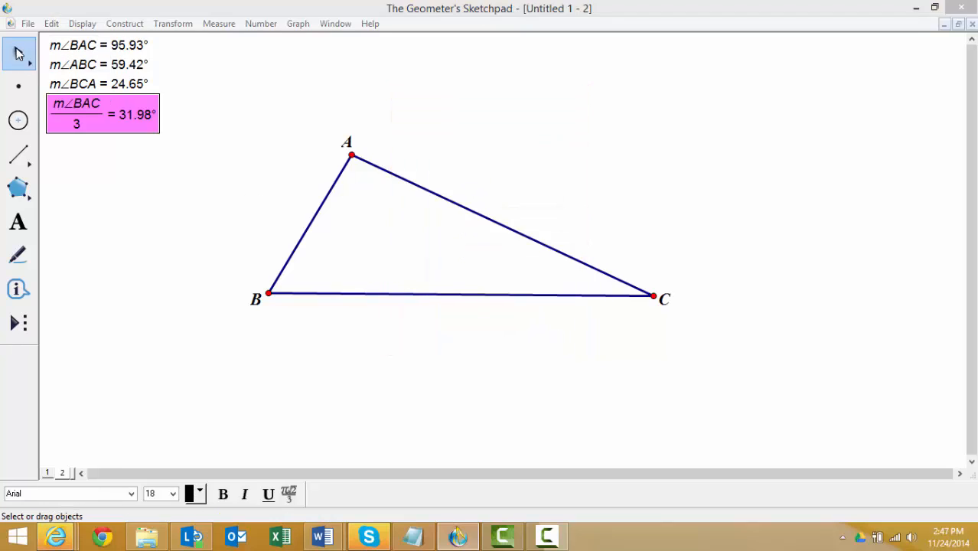
pyautogui.click(92, 188)
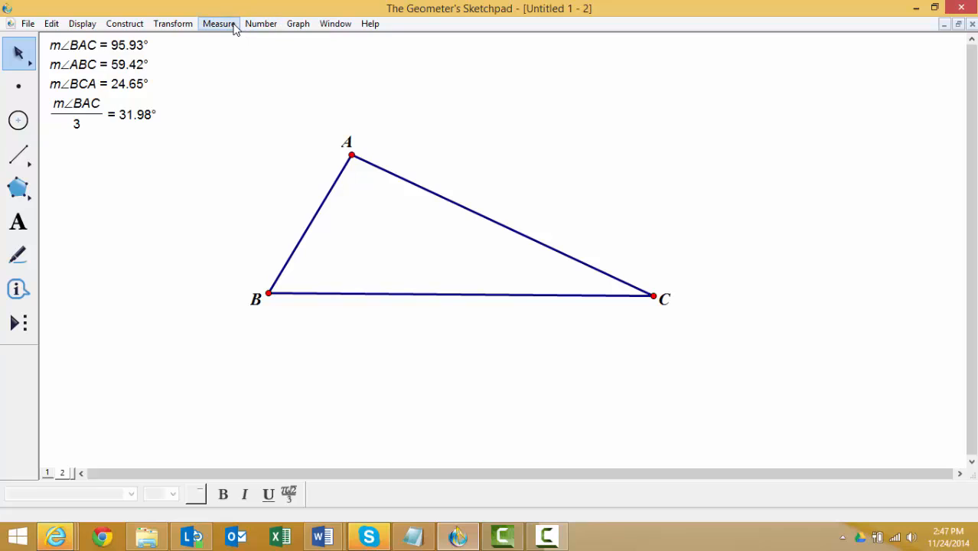
# - Calculate one third of angle ABC by dividing its measurement by 3
pyautogui.click(259, 24)
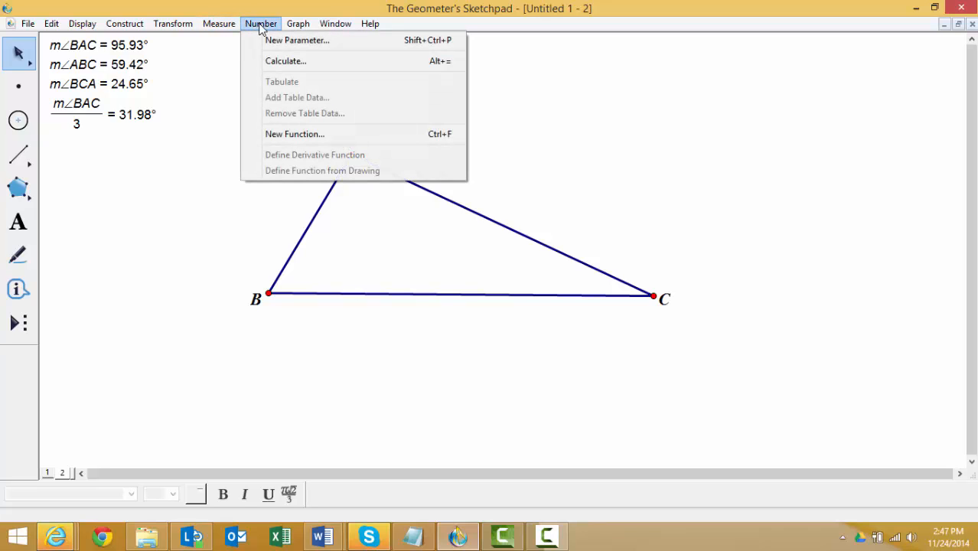
pyautogui.click(277, 61)
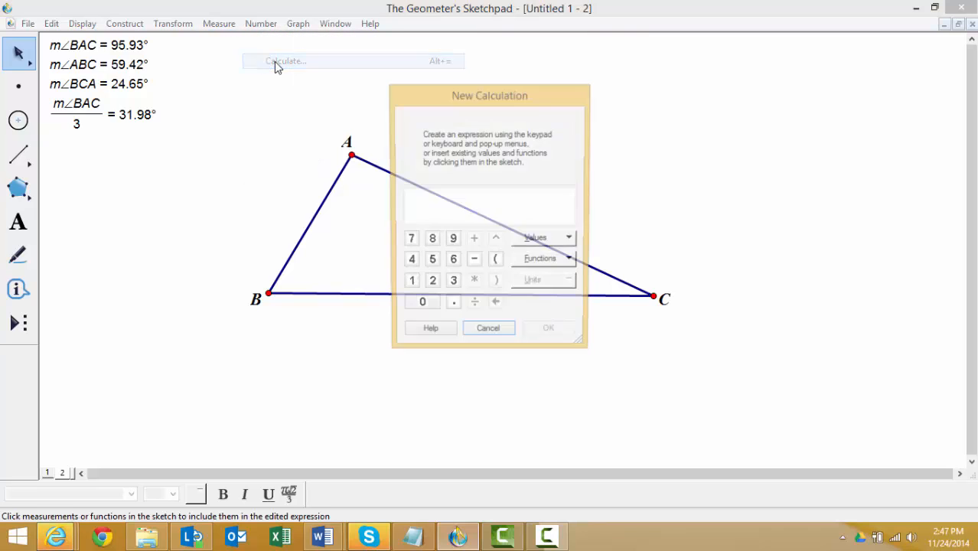
pyautogui.click(149, 65)
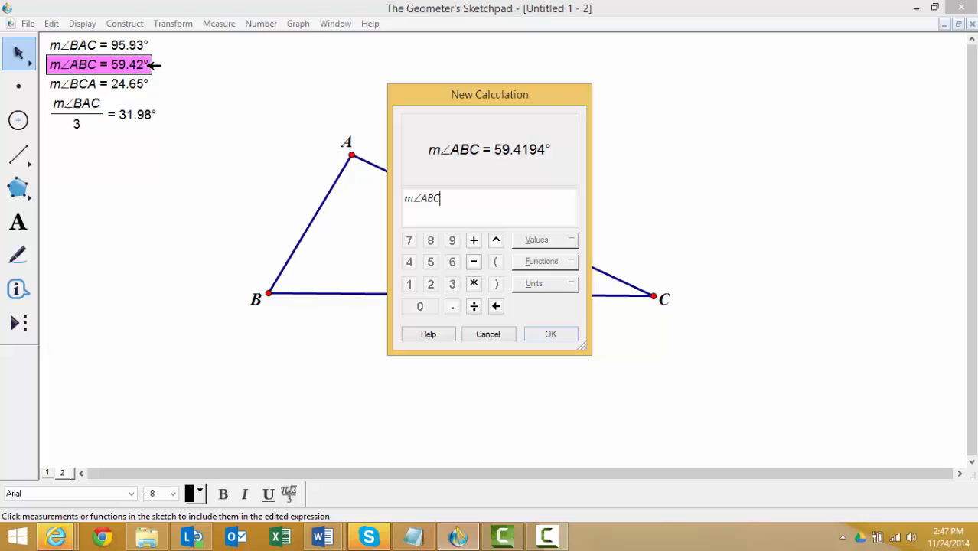
pyautogui.click(473, 306)
pyautogui.click(452, 285)
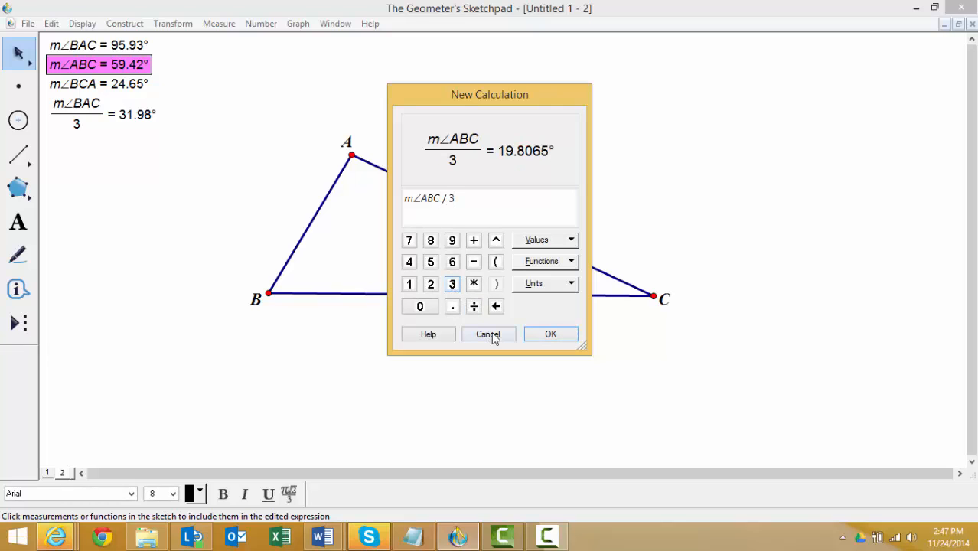
pyautogui.click(550, 334)
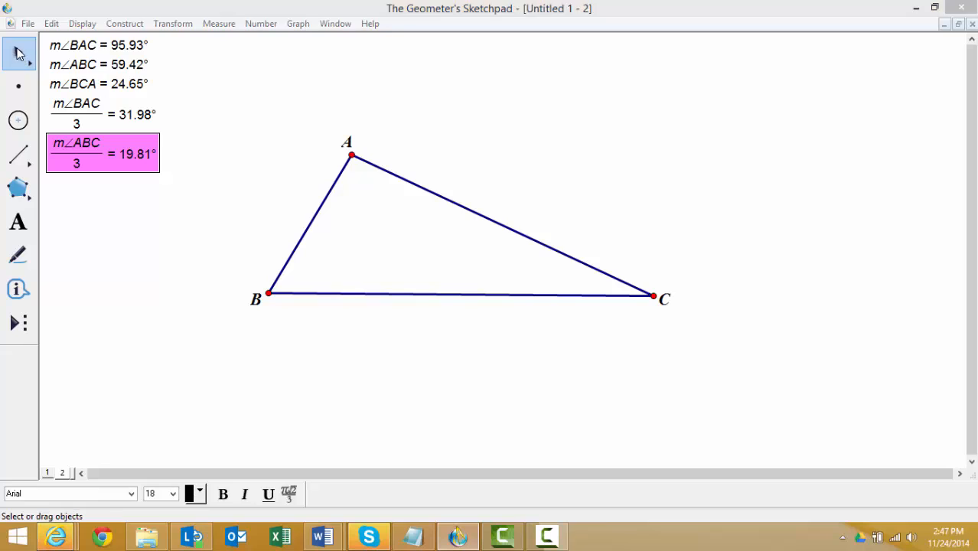
pyautogui.click(111, 238)
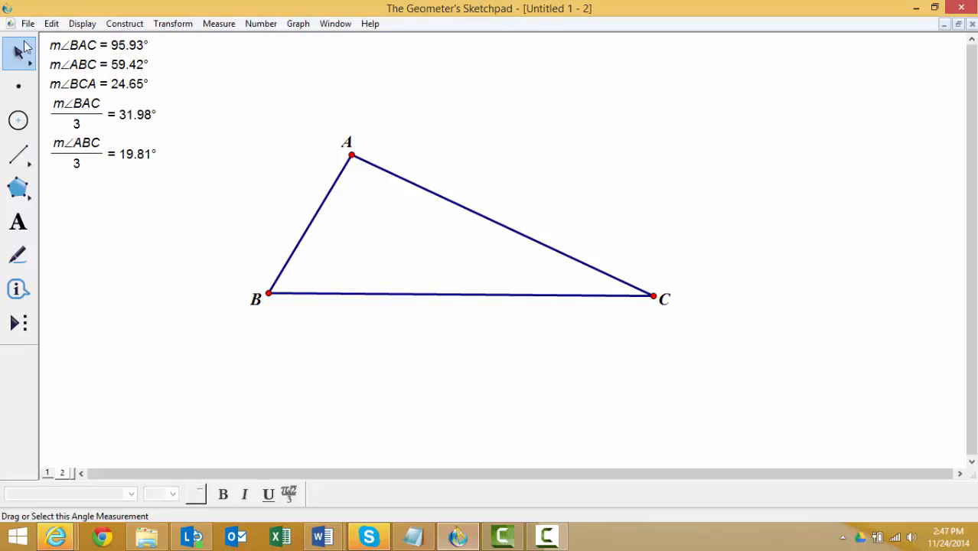
# - Calculate one third of angle BCA by dividing its measurement by 3
pyautogui.click(258, 24)
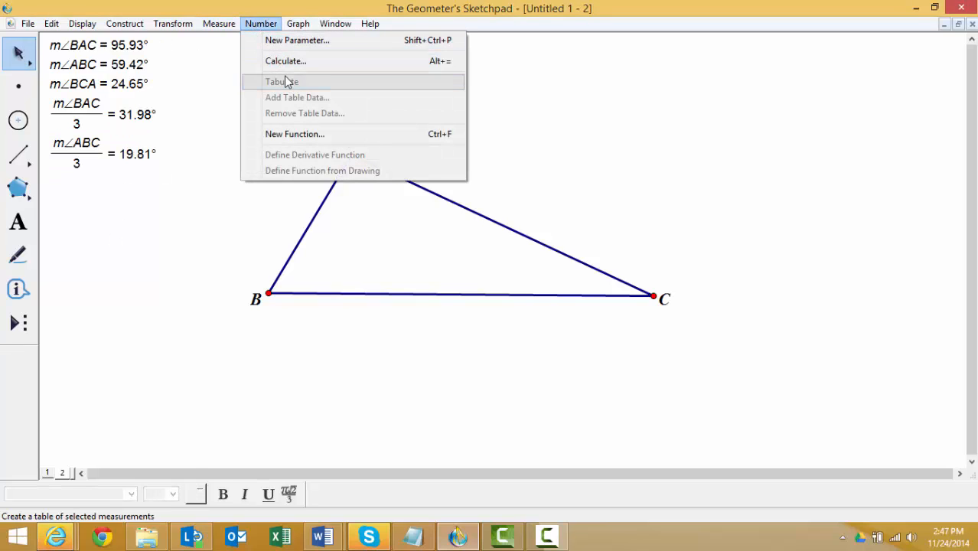
pyautogui.click(285, 61)
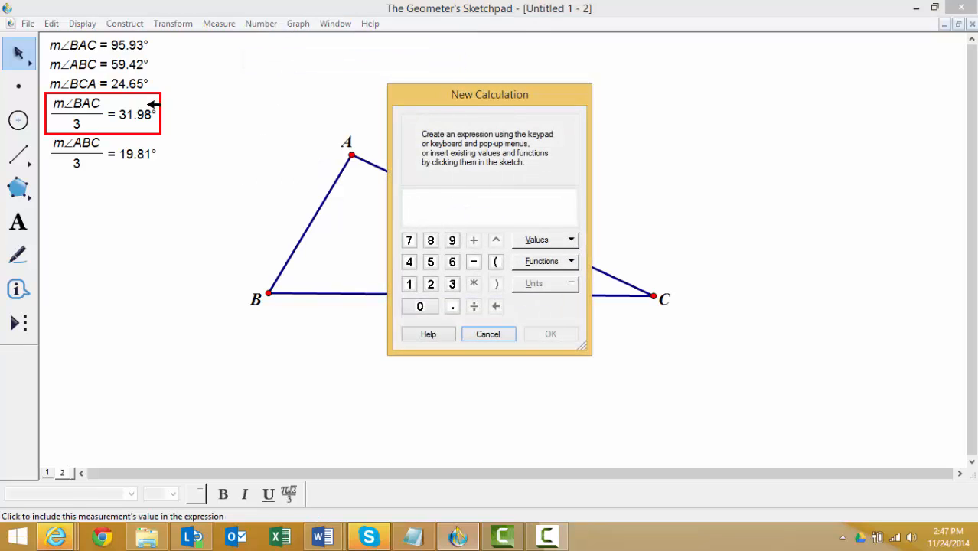
pyautogui.click(136, 84)
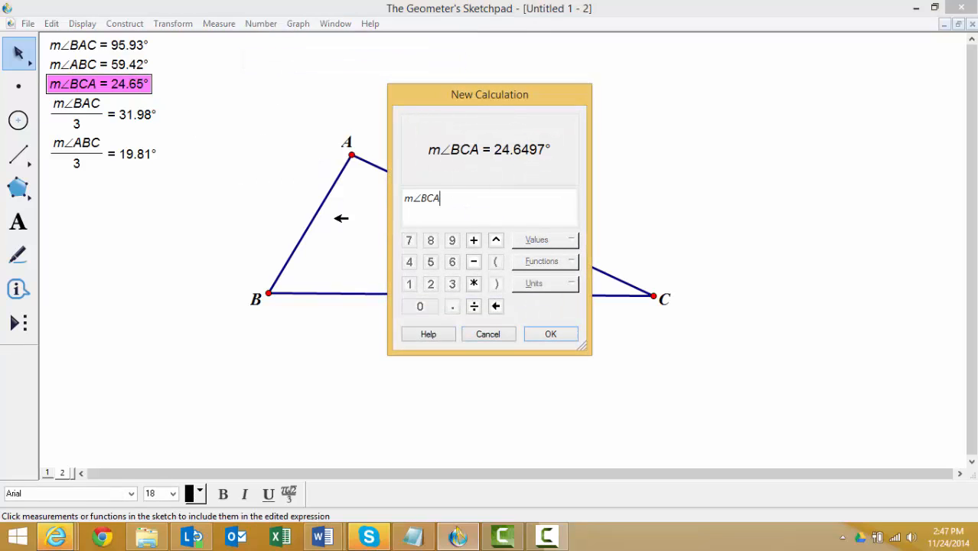
pyautogui.click(474, 306)
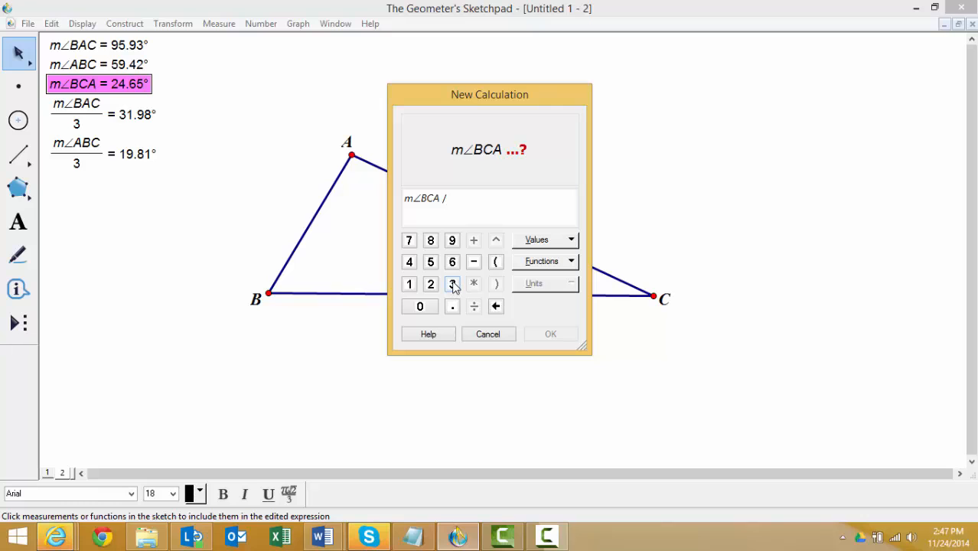
pyautogui.click(452, 284)
pyautogui.click(551, 334)
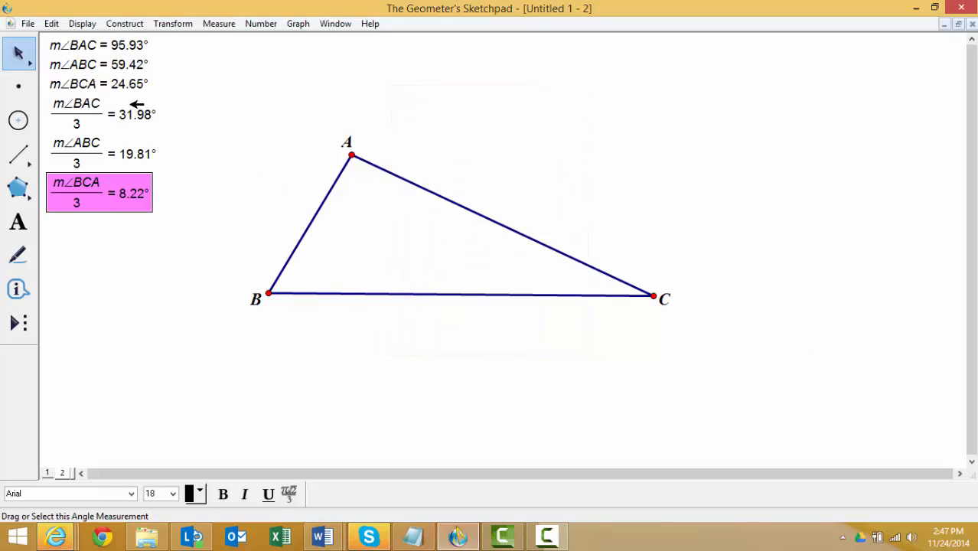
pyautogui.click(205, 135)
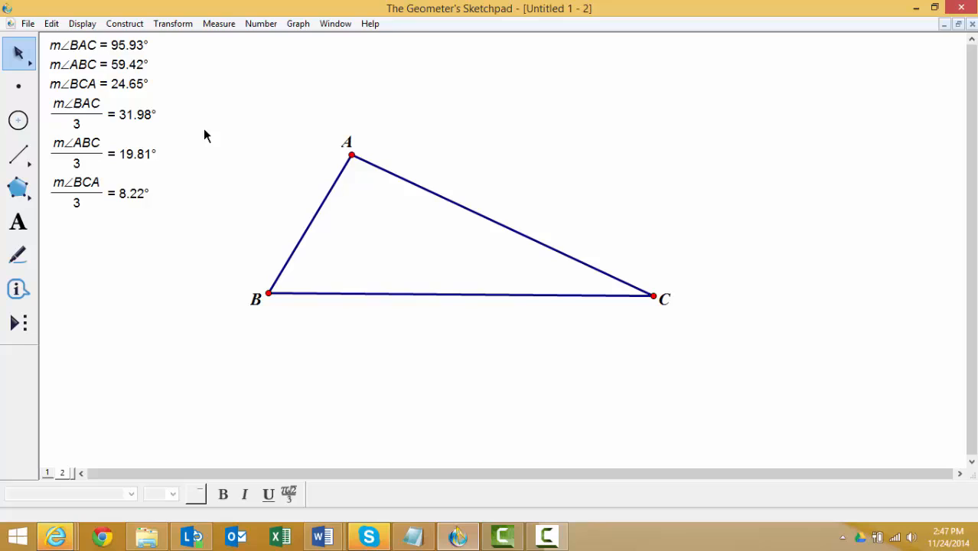
# - Mark point A as the center and rotate side AB about it by the calculated angle m∠BAC/3
pyautogui.click(352, 155)
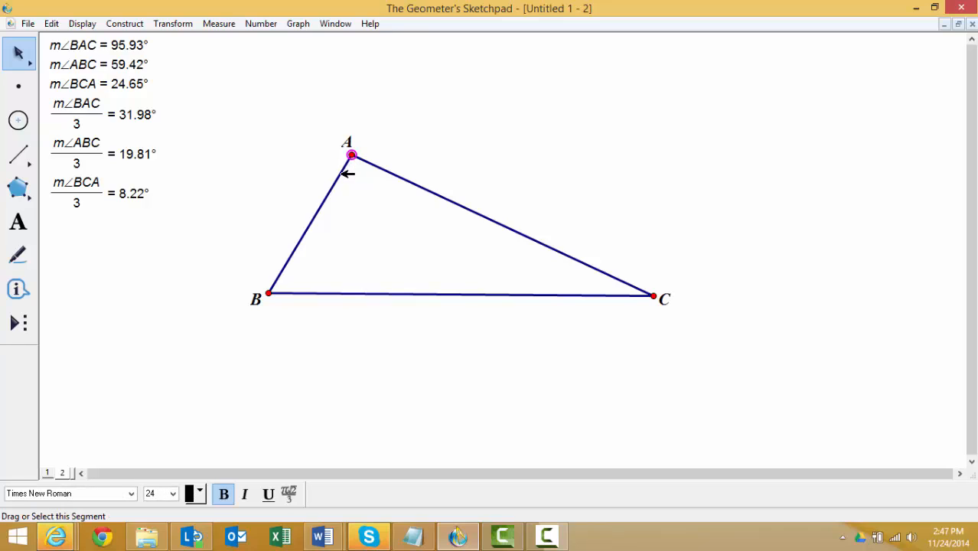
pyautogui.click(191, 24)
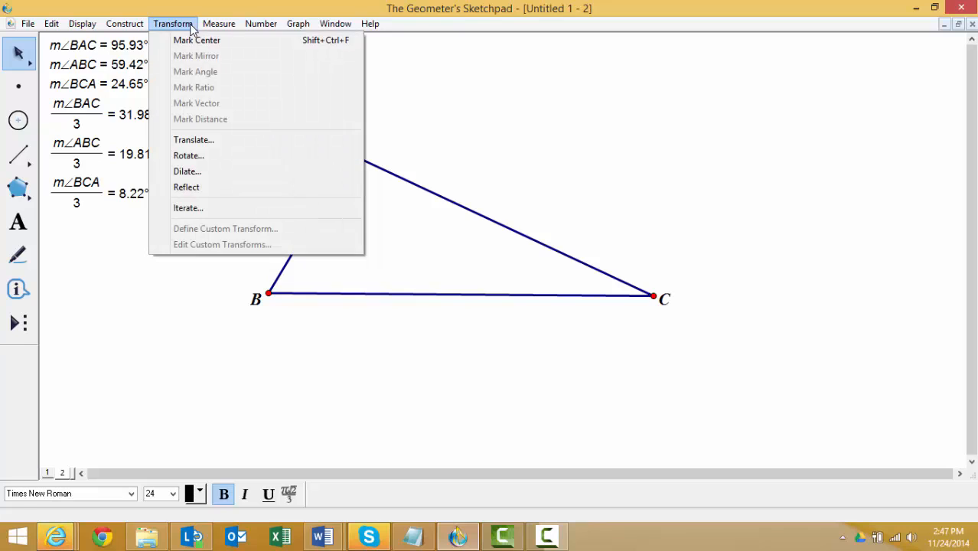
pyautogui.click(208, 41)
pyautogui.click(355, 172)
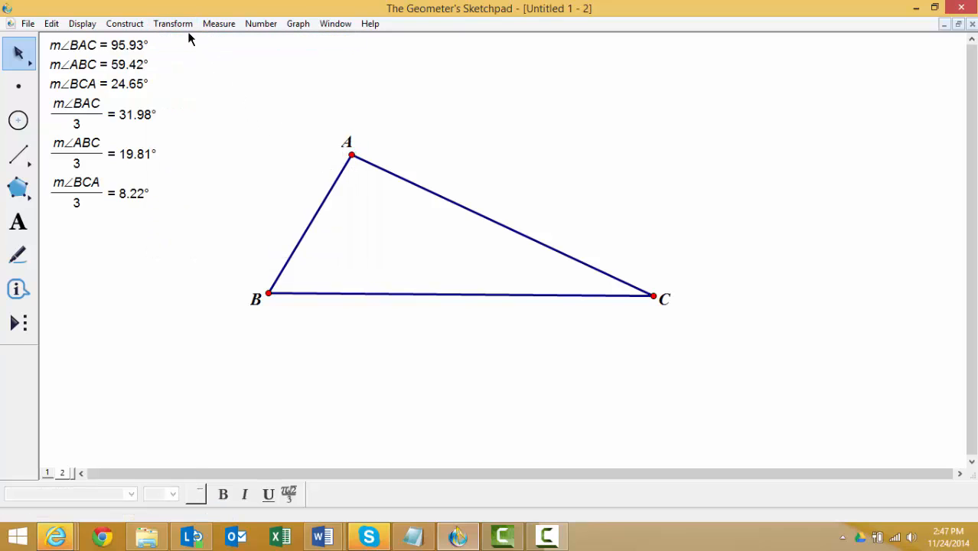
pyautogui.click(327, 204)
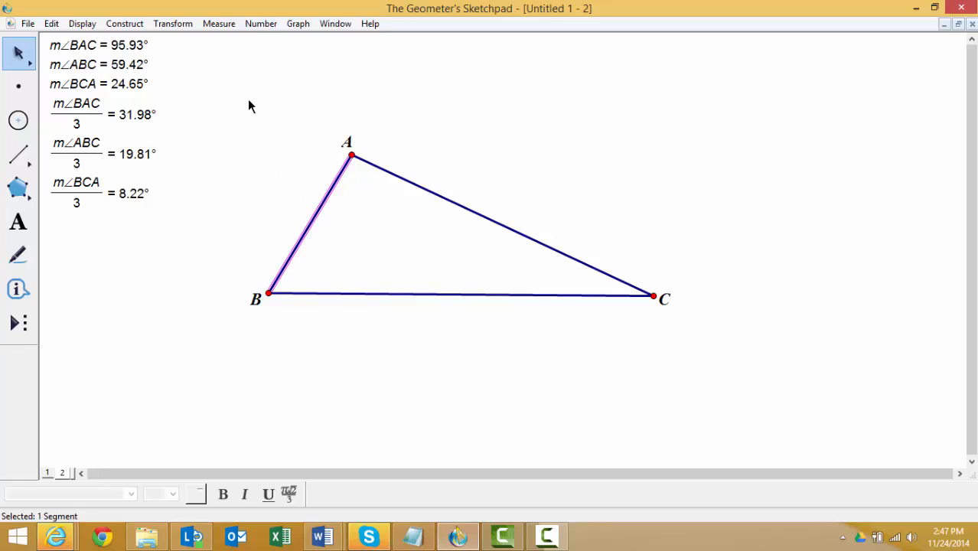
pyautogui.click(182, 24)
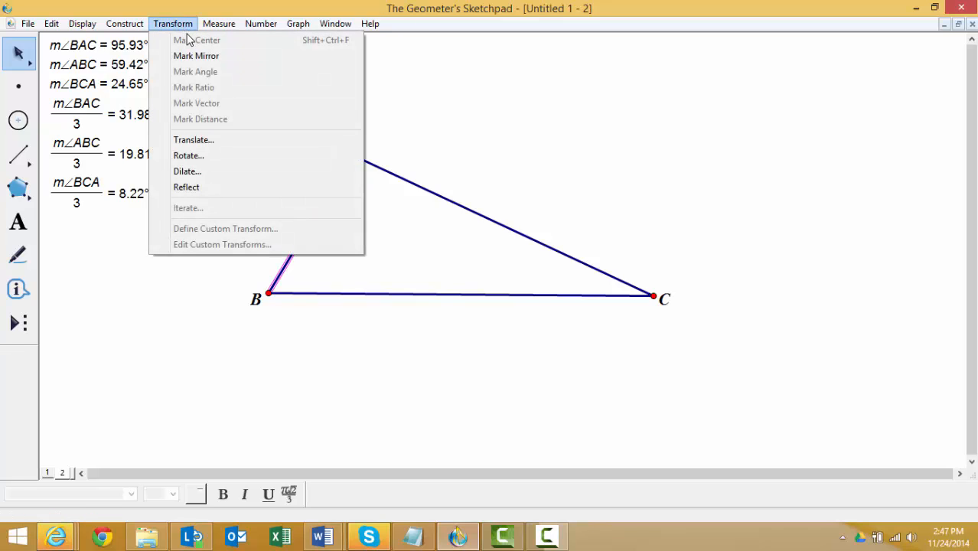
pyautogui.click(188, 157)
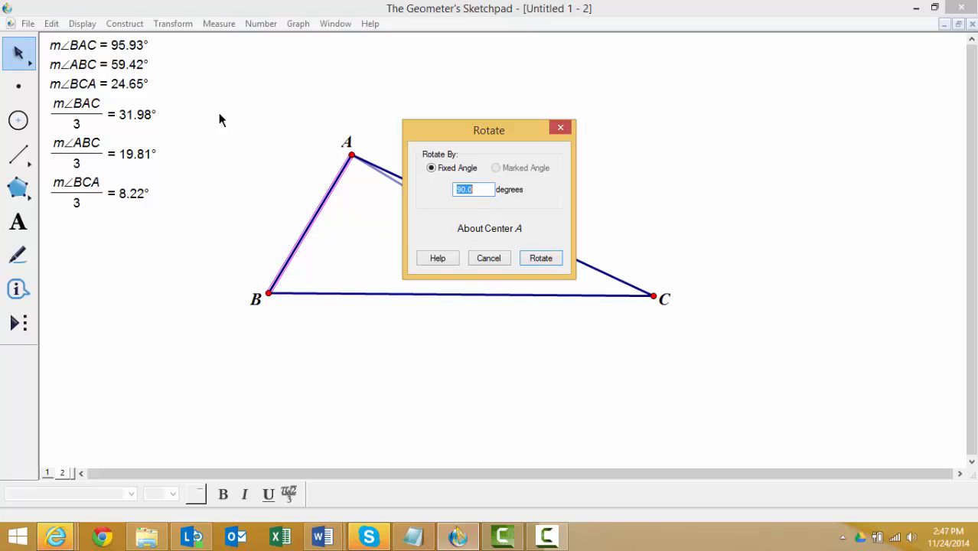
pyautogui.click(145, 116)
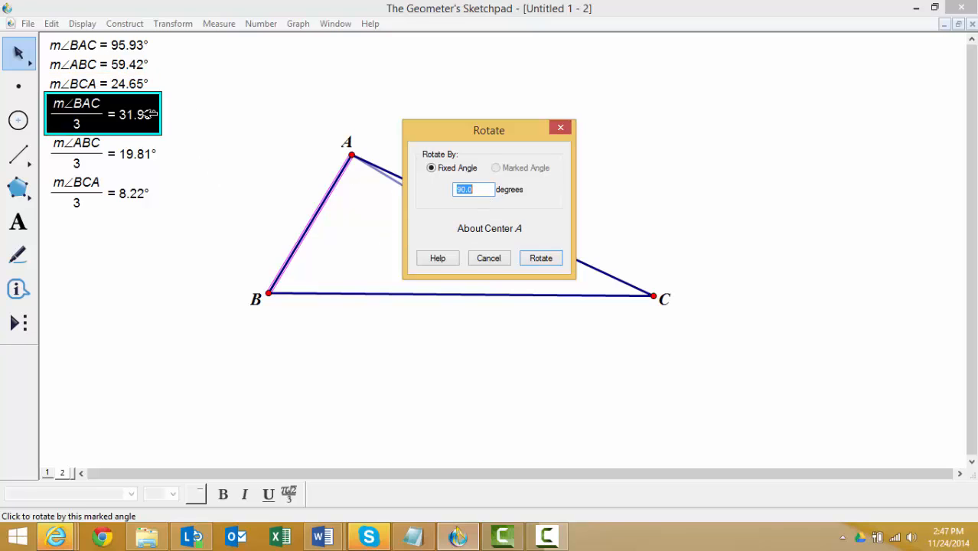
pyautogui.click(540, 259)
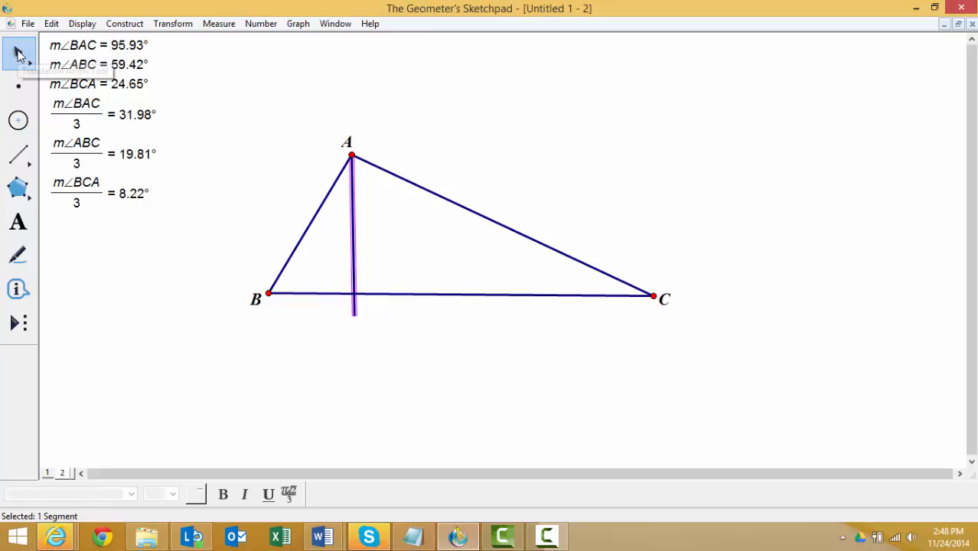
pyautogui.click(177, 95)
# - Construct the angle bisector between the rotated segment at A and side AC as the second trisector
pyautogui.click(355, 209)
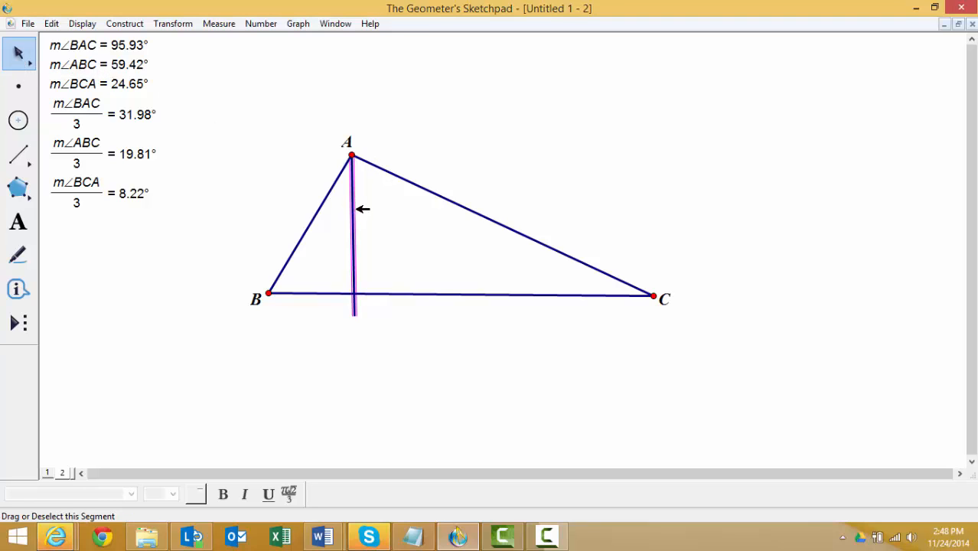
pyautogui.click(398, 176)
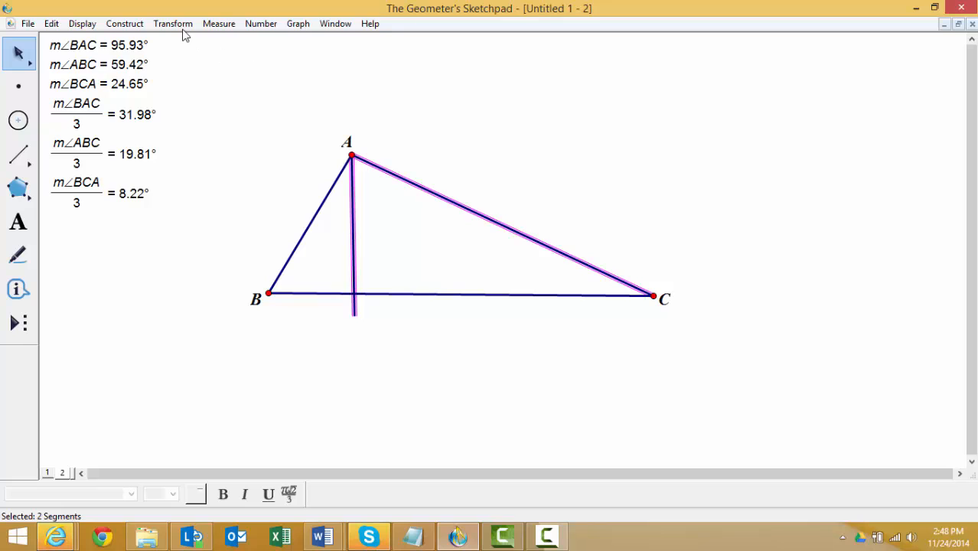
pyautogui.click(125, 24)
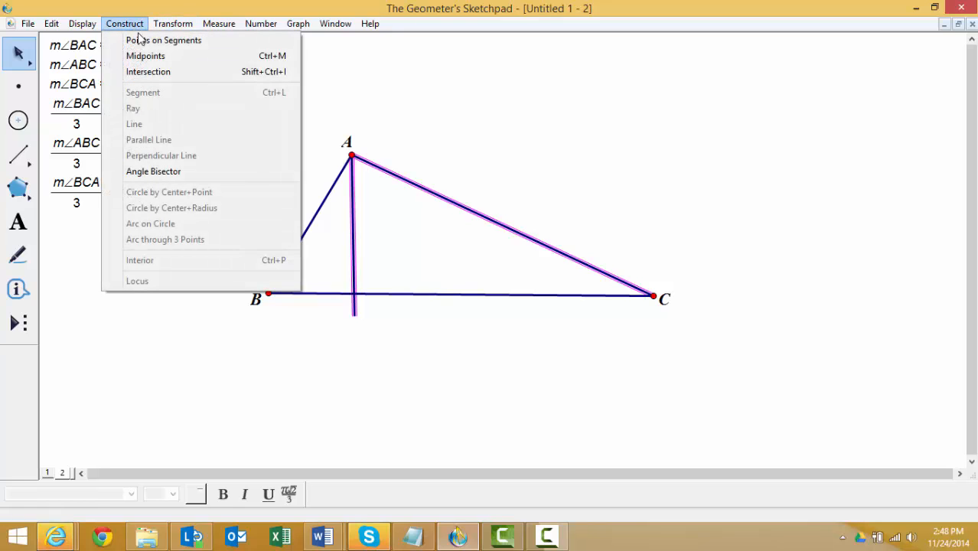
pyautogui.click(169, 172)
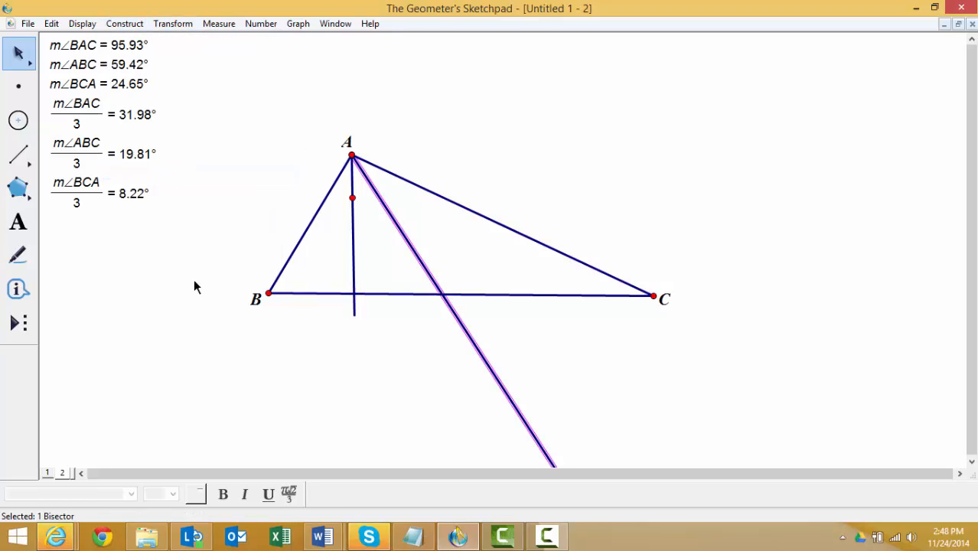
pyautogui.click(116, 255)
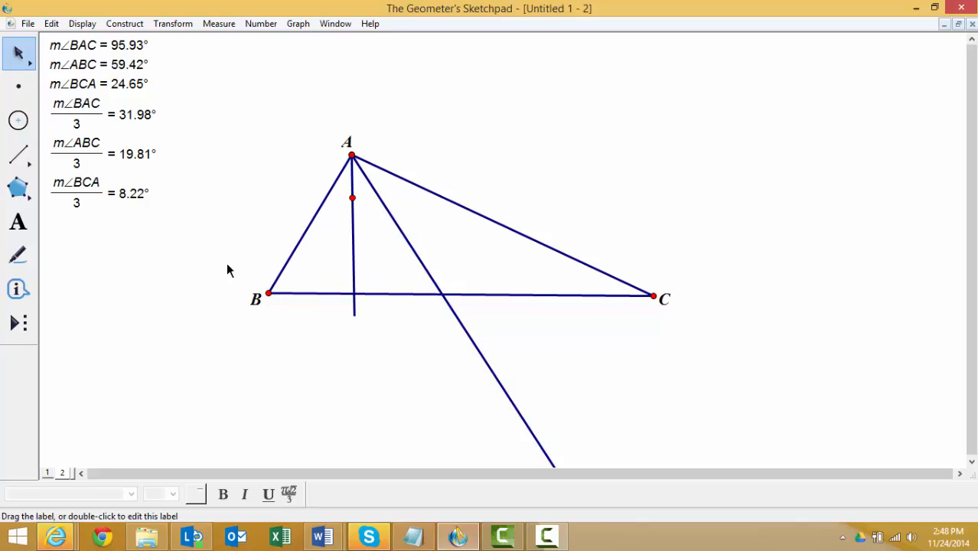
pyautogui.click(269, 292)
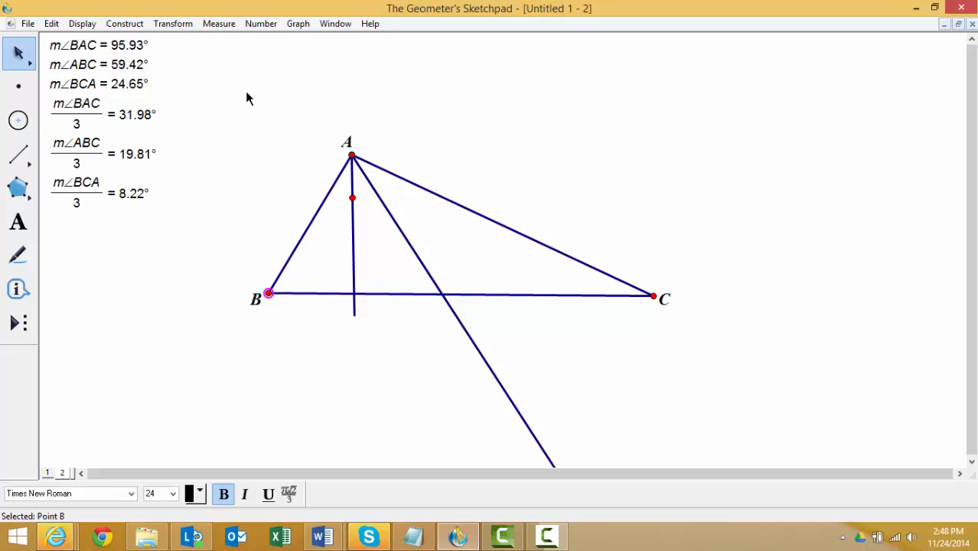
pyautogui.click(173, 24)
pyautogui.click(195, 42)
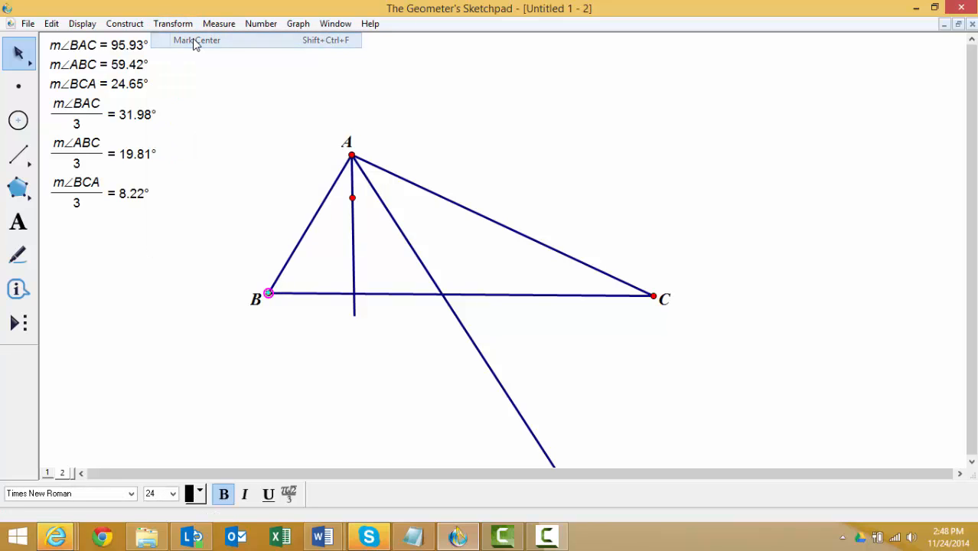
pyautogui.click(287, 263)
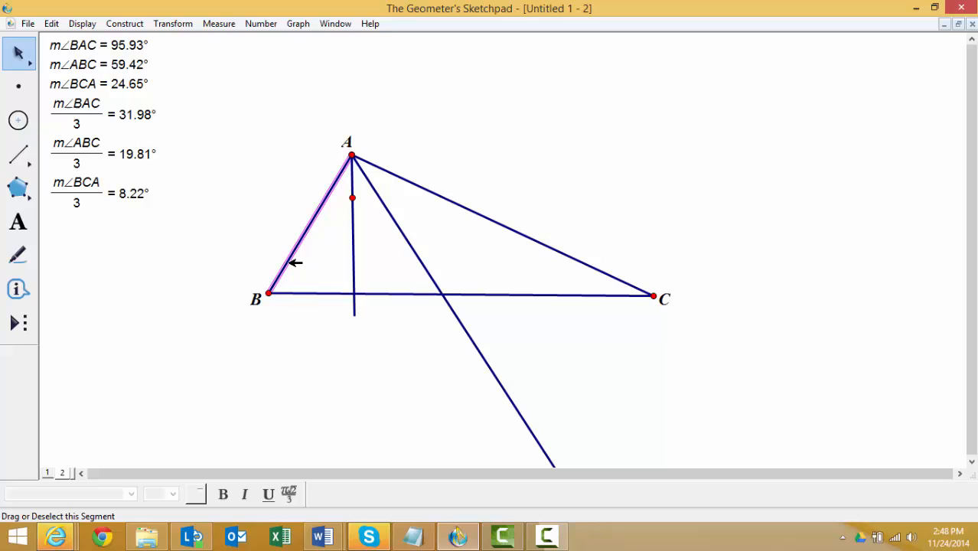
pyautogui.click(180, 29)
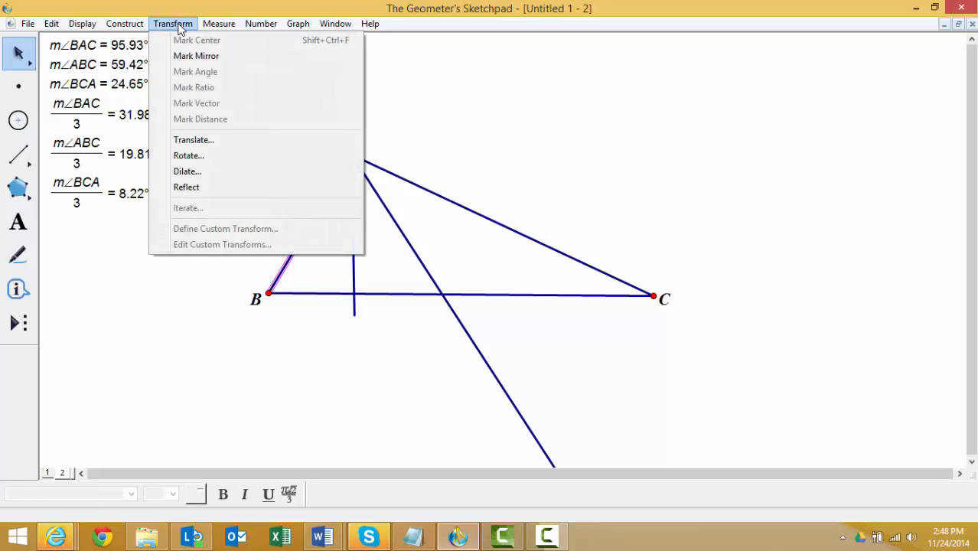
pyautogui.click(194, 154)
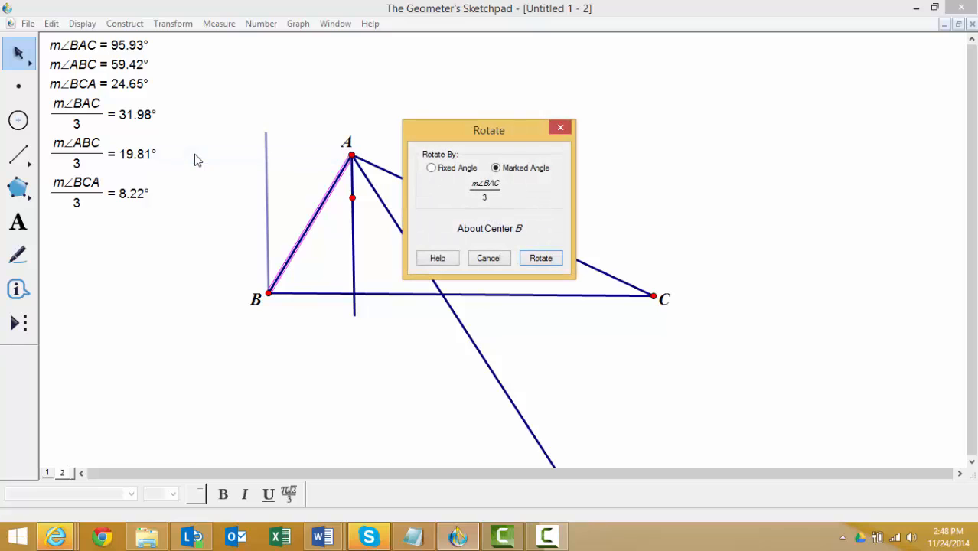
pyautogui.click(491, 260)
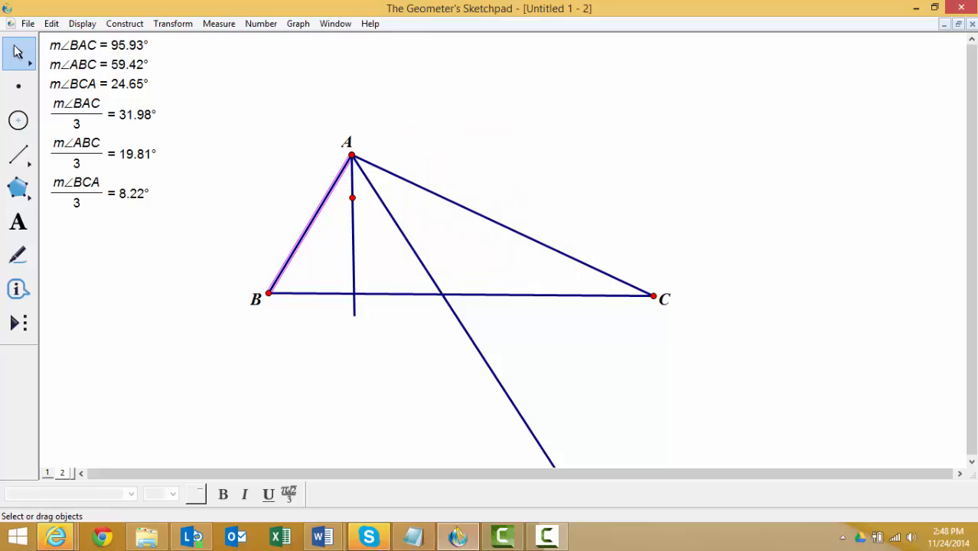
pyautogui.click(172, 188)
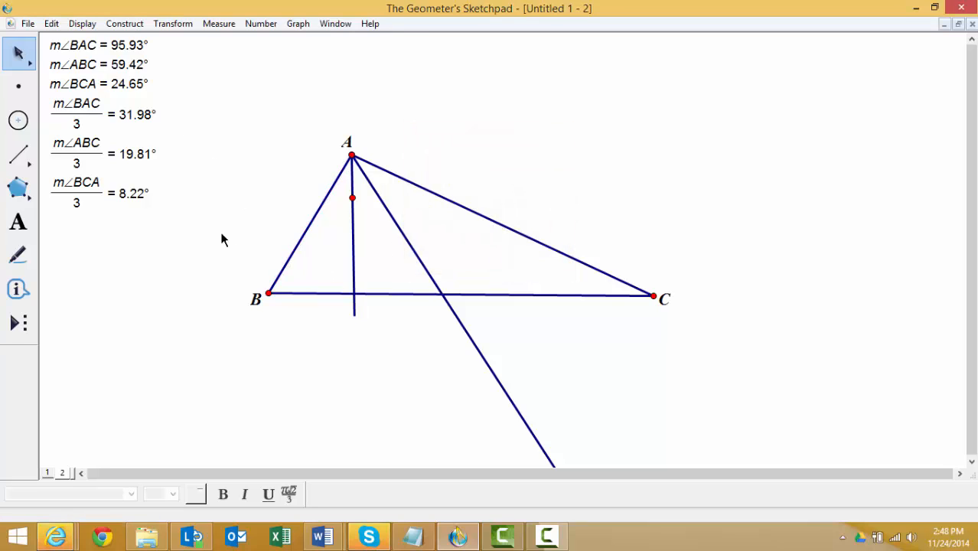
# - Mark point B as the center and rotate side BC about it by the calculated angle m∠ABC/3
pyautogui.click(269, 293)
pyautogui.click(170, 26)
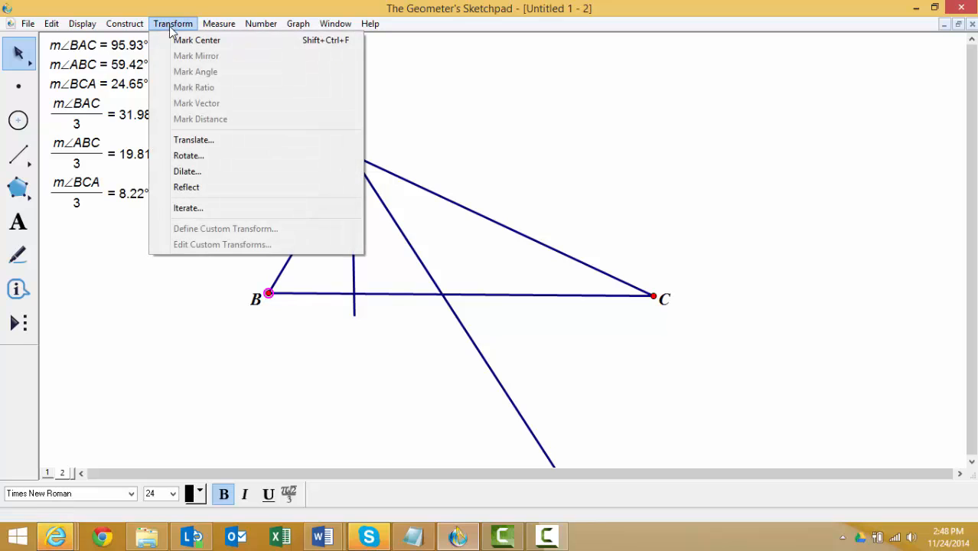
pyautogui.click(192, 37)
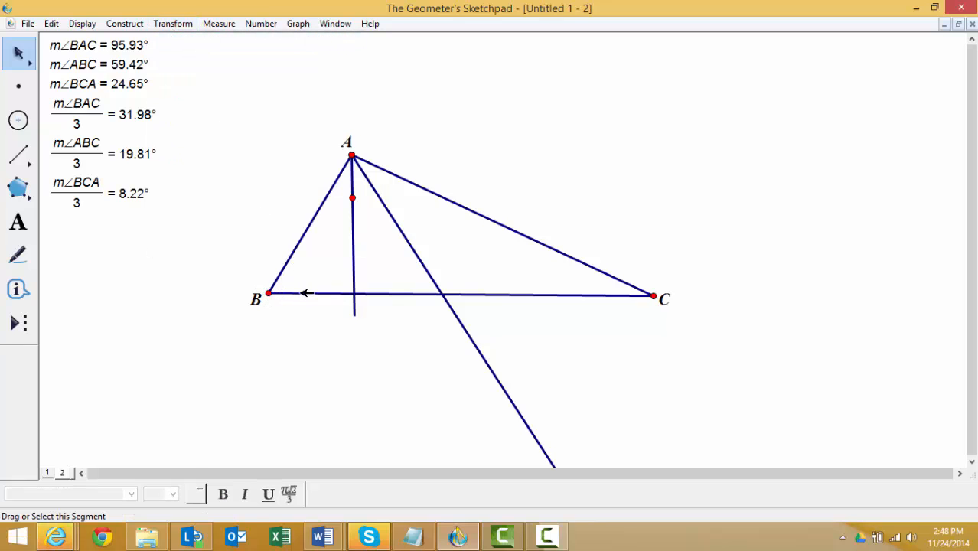
pyautogui.click(299, 291)
pyautogui.click(185, 26)
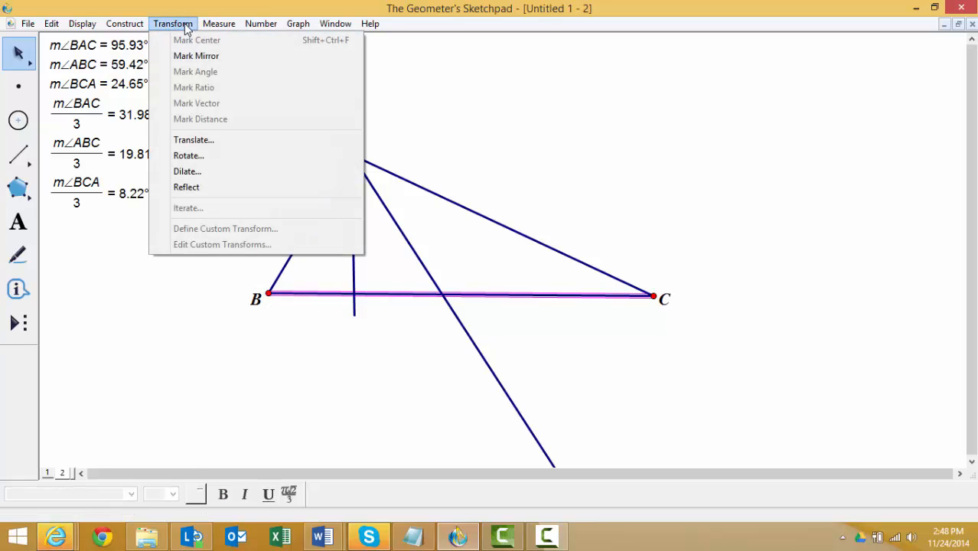
pyautogui.click(201, 156)
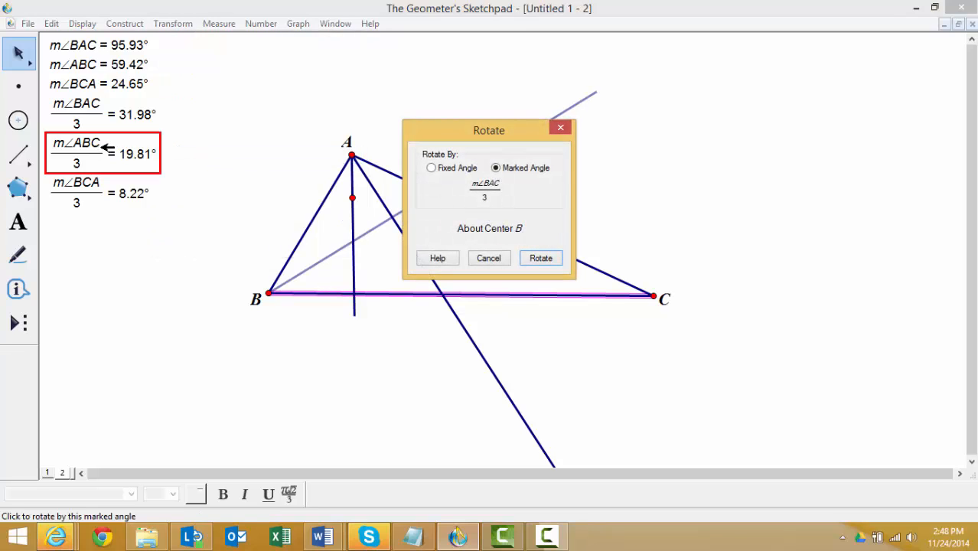
pyautogui.click(93, 154)
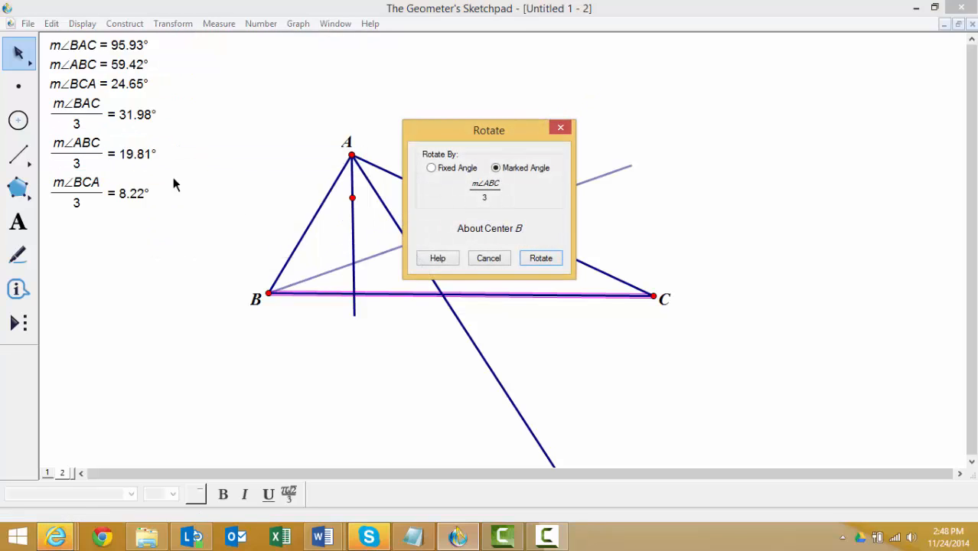
pyautogui.click(541, 259)
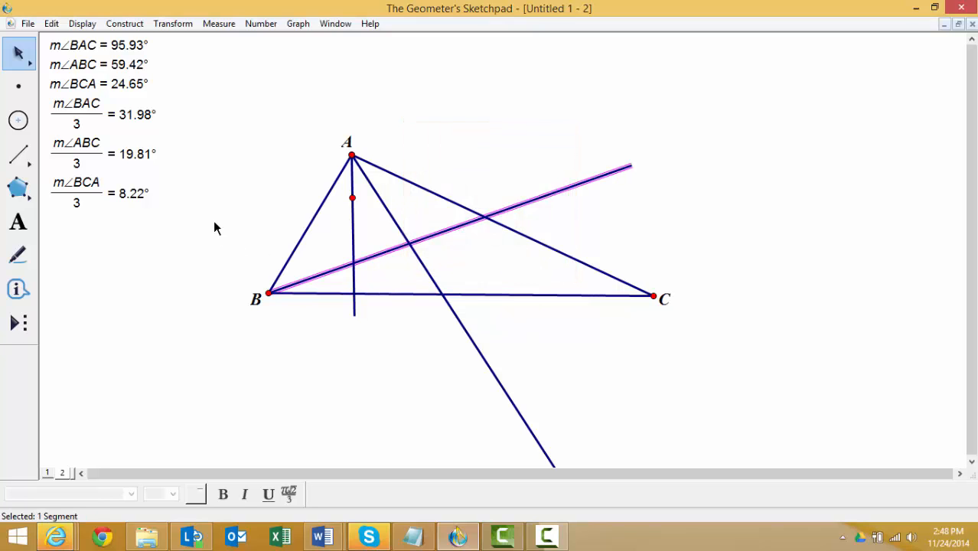
# - Construct the angle bisector between the rotated segment at B and side AB as the second trisector
pyautogui.click(185, 182)
pyautogui.click(317, 275)
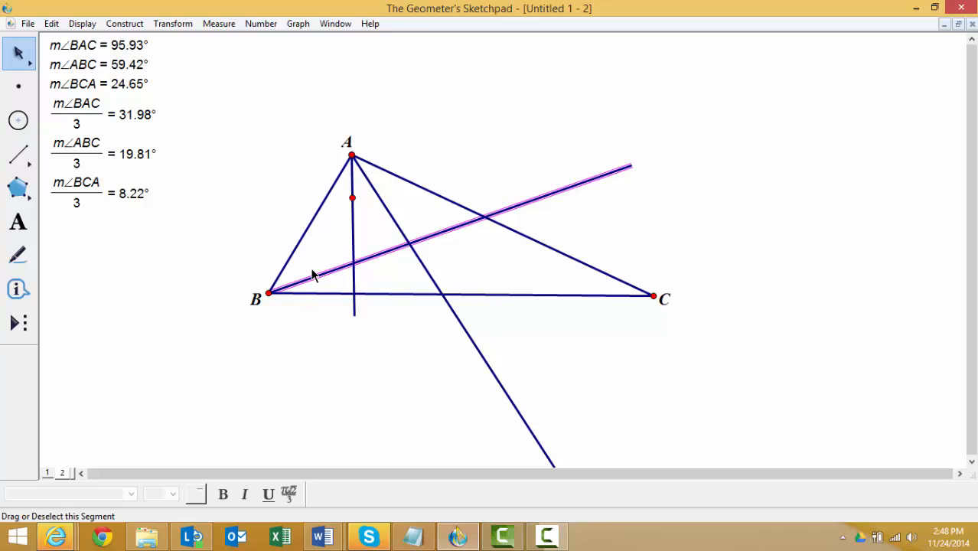
pyautogui.click(304, 236)
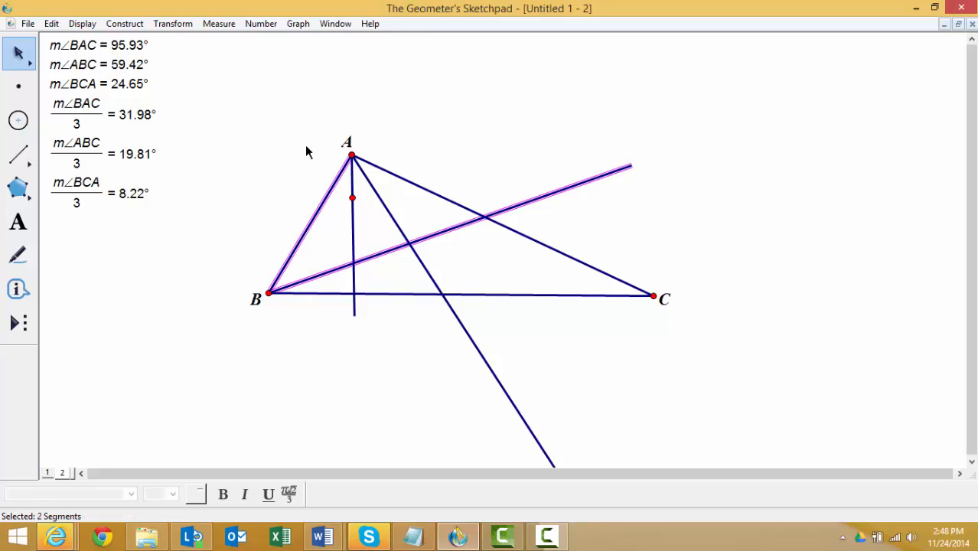
pyautogui.click(138, 24)
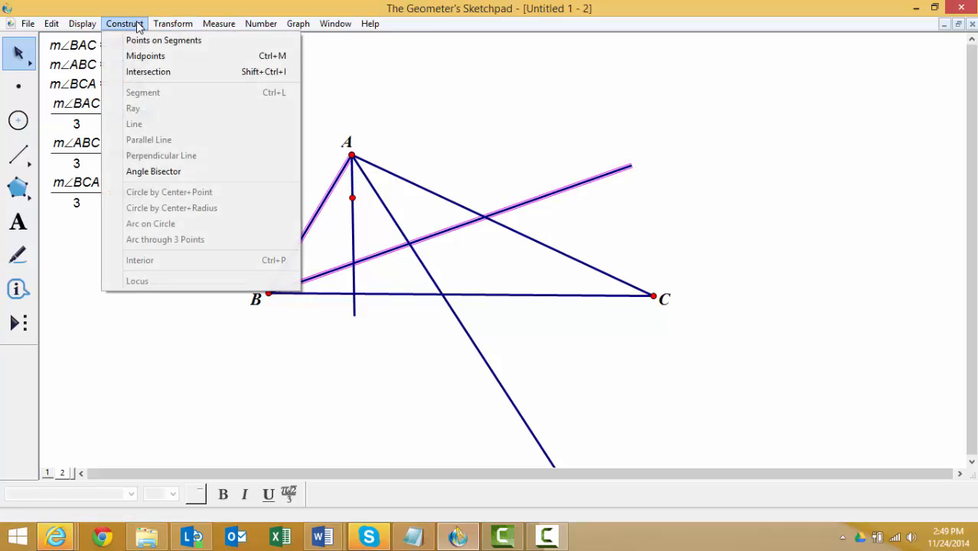
pyautogui.click(177, 175)
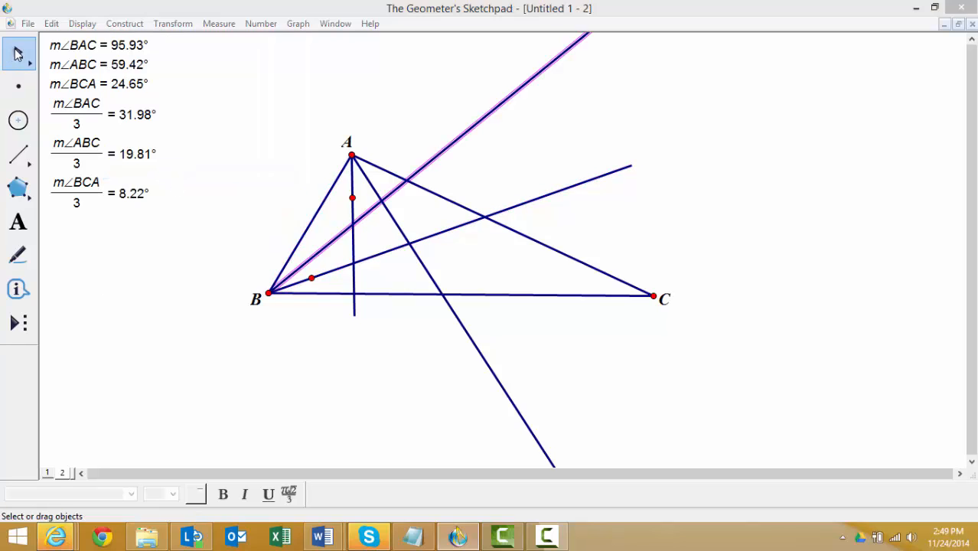
pyautogui.click(107, 260)
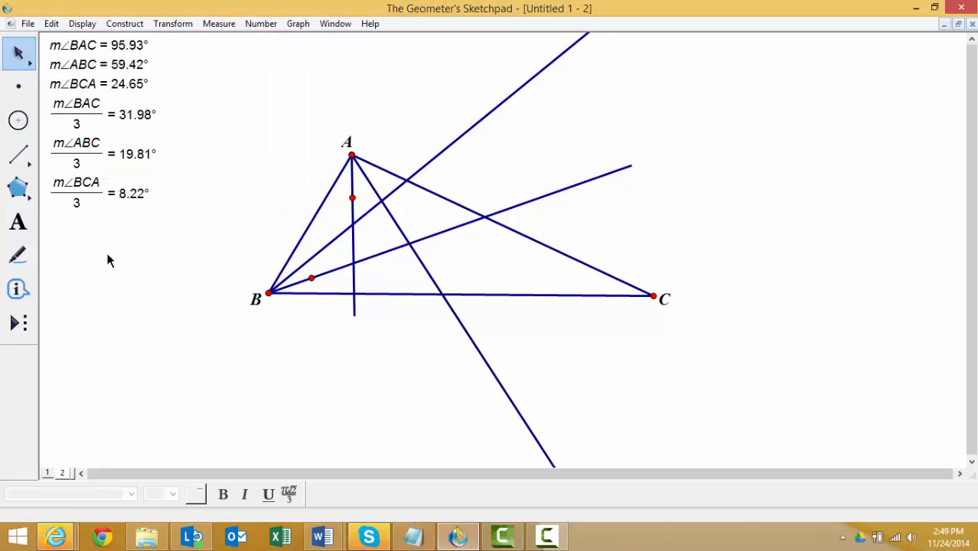
pyautogui.click(654, 296)
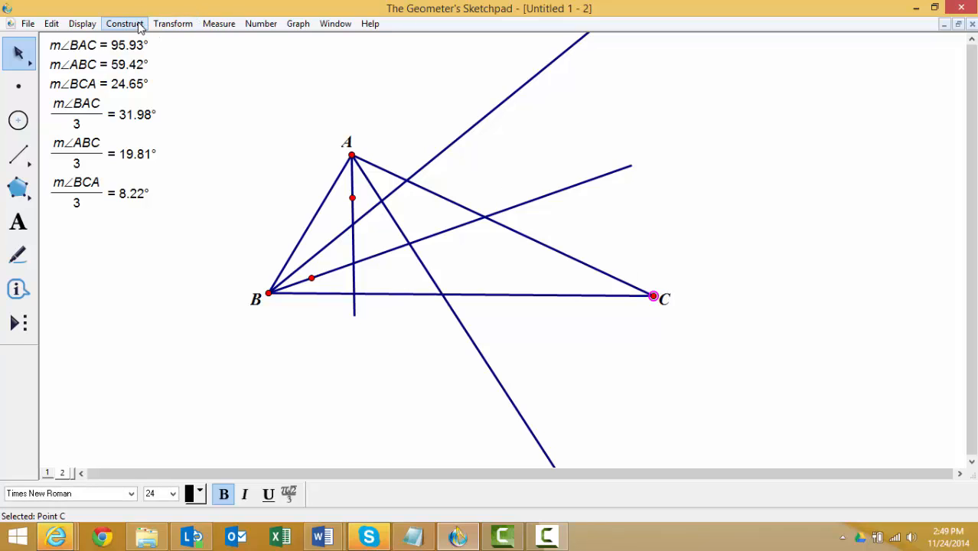
pyautogui.click(172, 24)
pyautogui.click(184, 43)
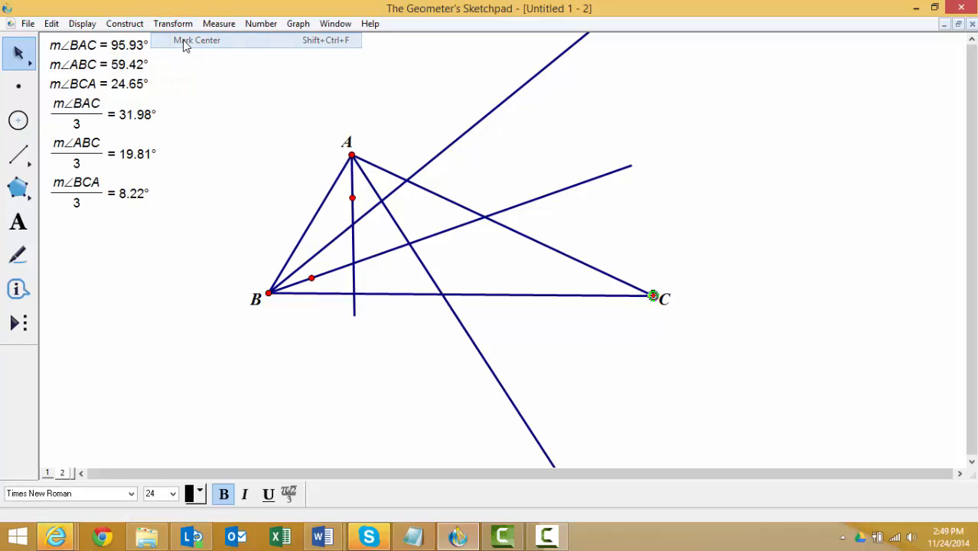
pyautogui.click(377, 247)
pyautogui.click(525, 294)
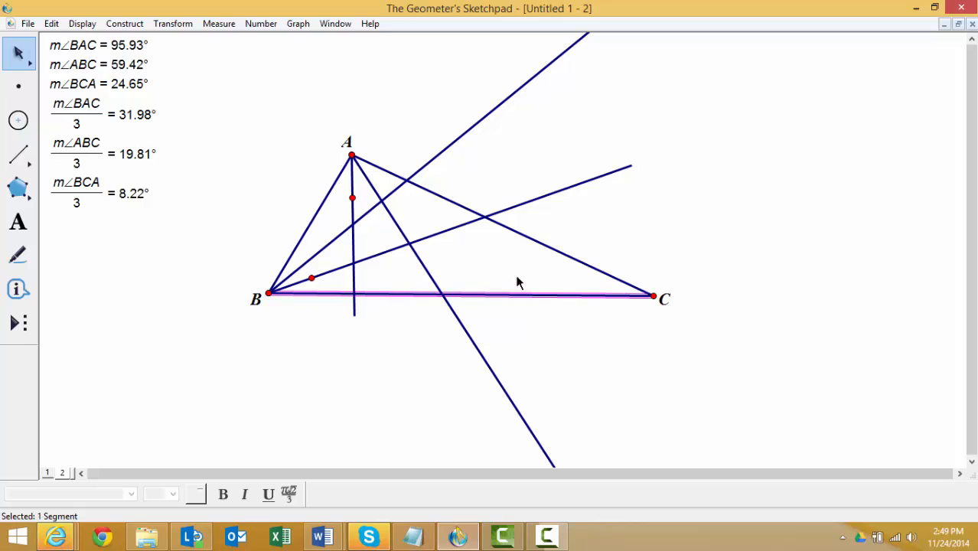
pyautogui.click(176, 23)
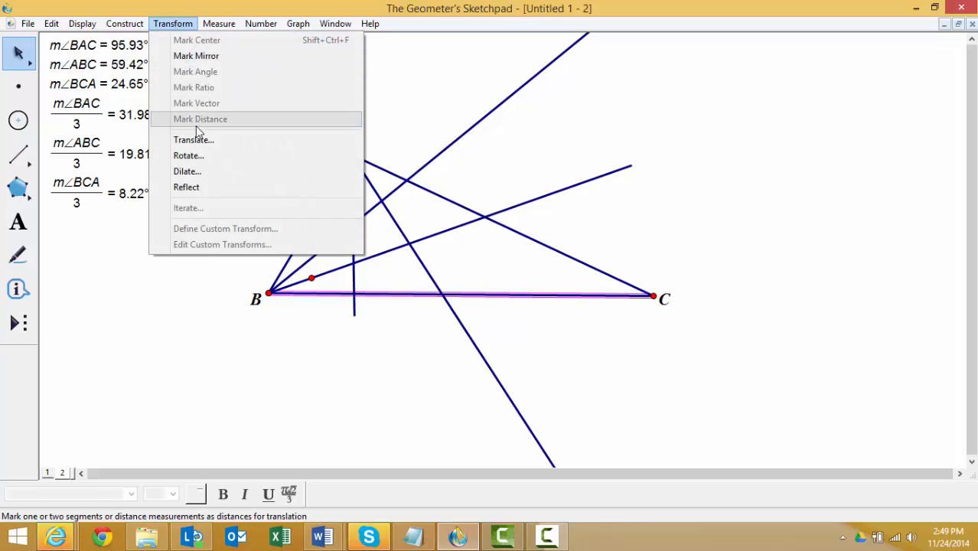
pyautogui.click(187, 156)
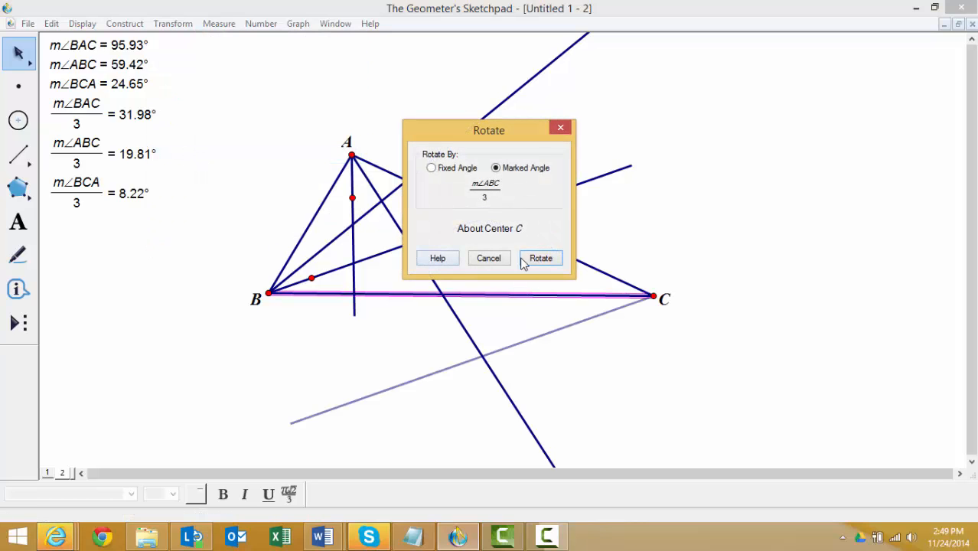
pyautogui.click(485, 259)
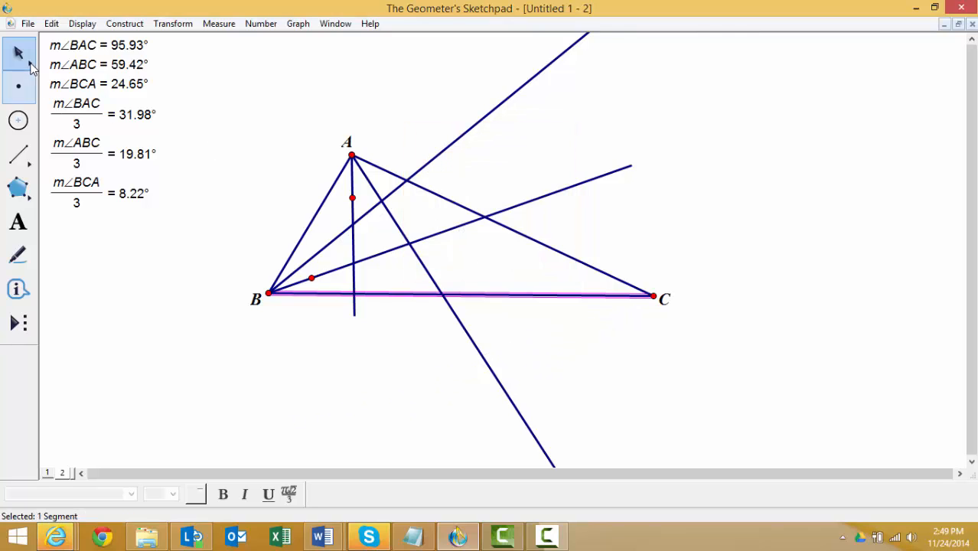
pyautogui.click(257, 153)
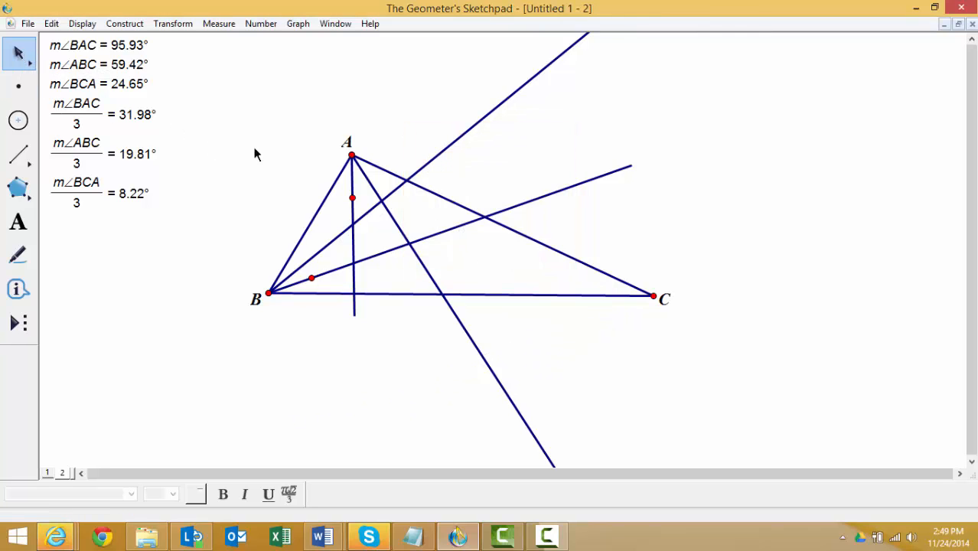
# - Mark point C as the center and rotate side AC about it by the calculated angle m∠BCA/3
pyautogui.click(653, 296)
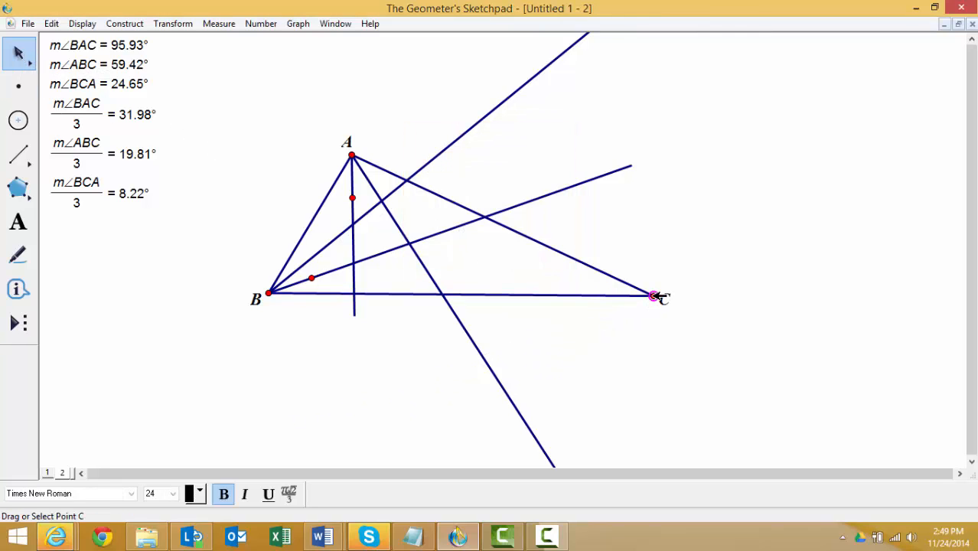
pyautogui.click(175, 24)
pyautogui.click(192, 38)
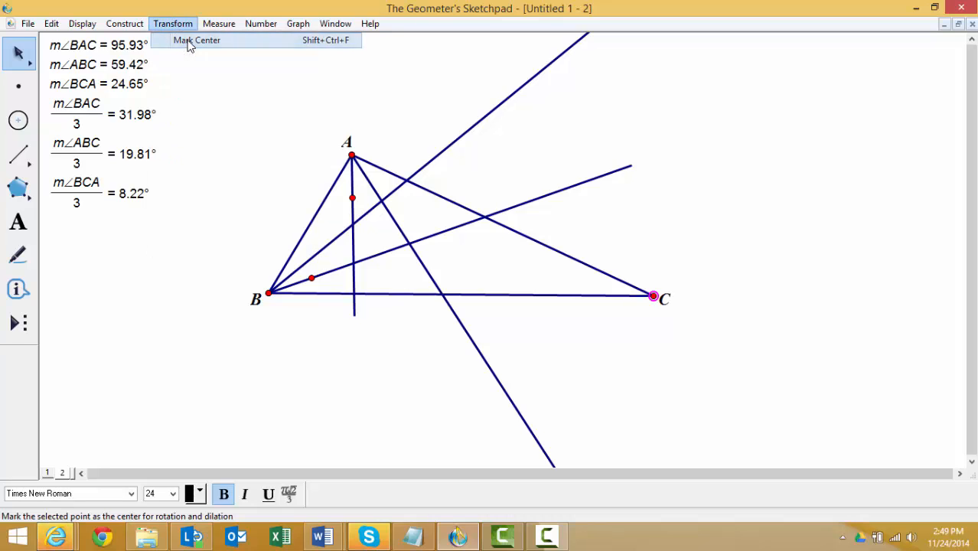
pyautogui.click(544, 253)
pyautogui.click(559, 246)
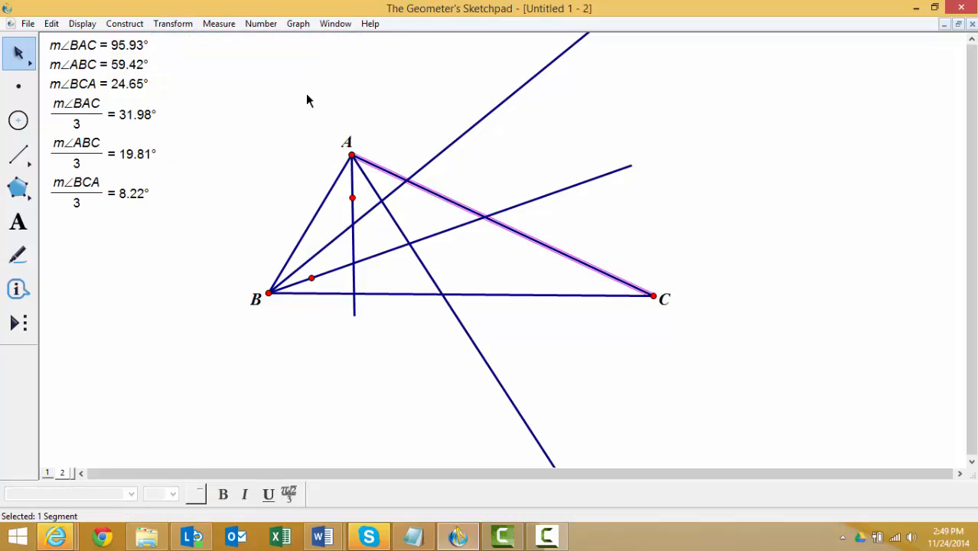
pyautogui.click(173, 23)
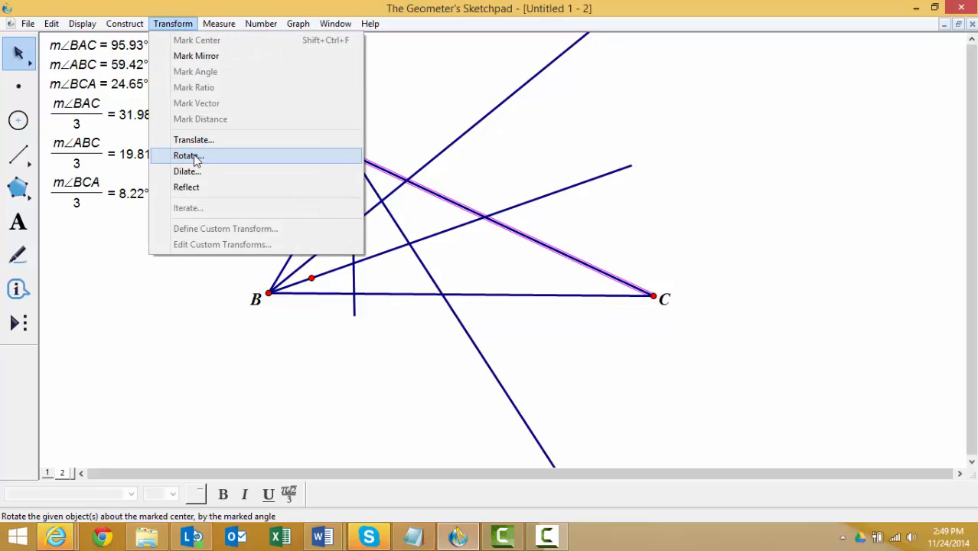
pyautogui.click(193, 156)
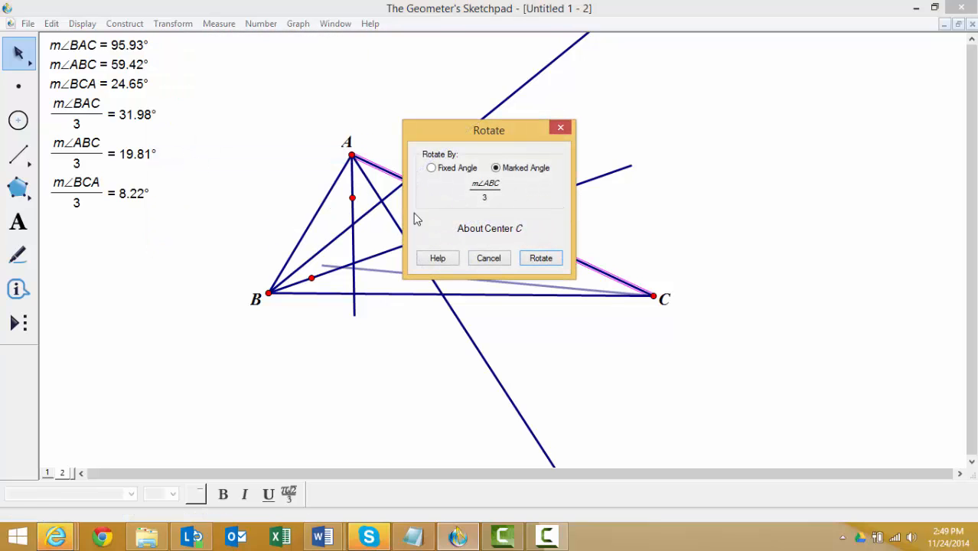
pyautogui.click(94, 184)
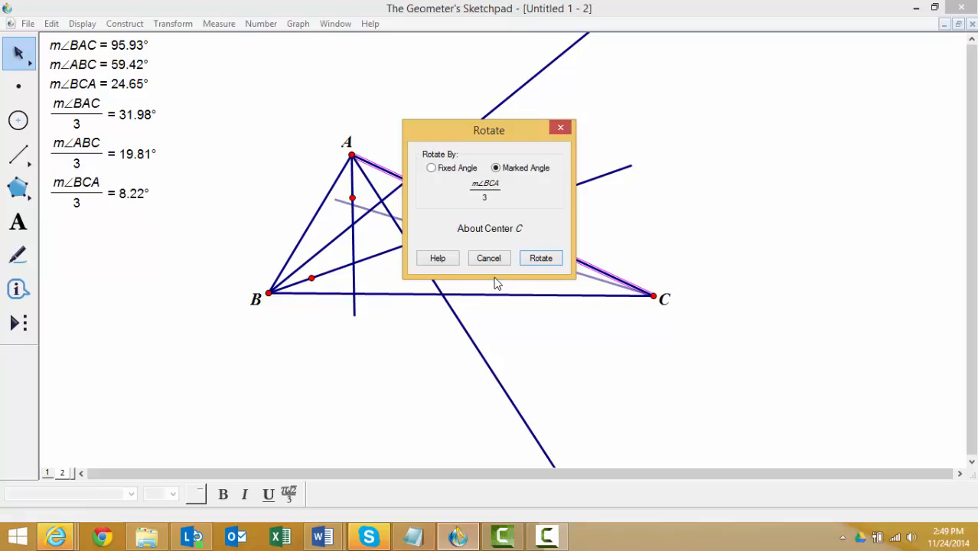
pyautogui.click(541, 258)
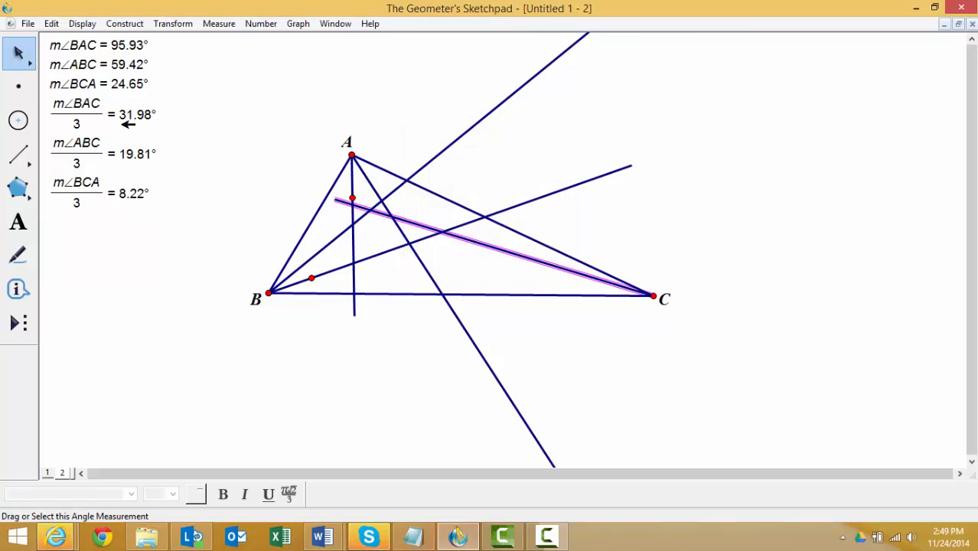
# - Construct the angle bisector between the rotated segment at C and side BC as the second trisector
pyautogui.click(20, 52)
pyautogui.click(512, 323)
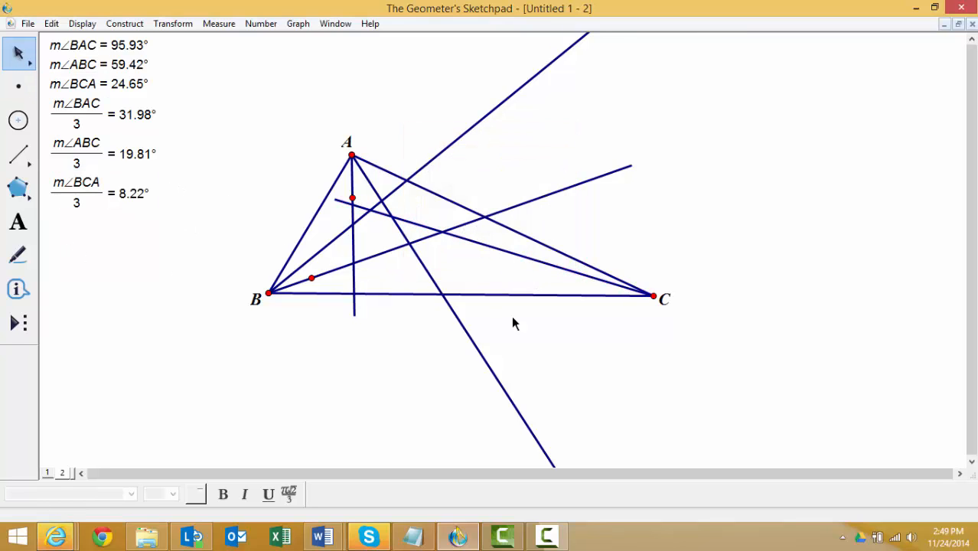
pyautogui.click(532, 295)
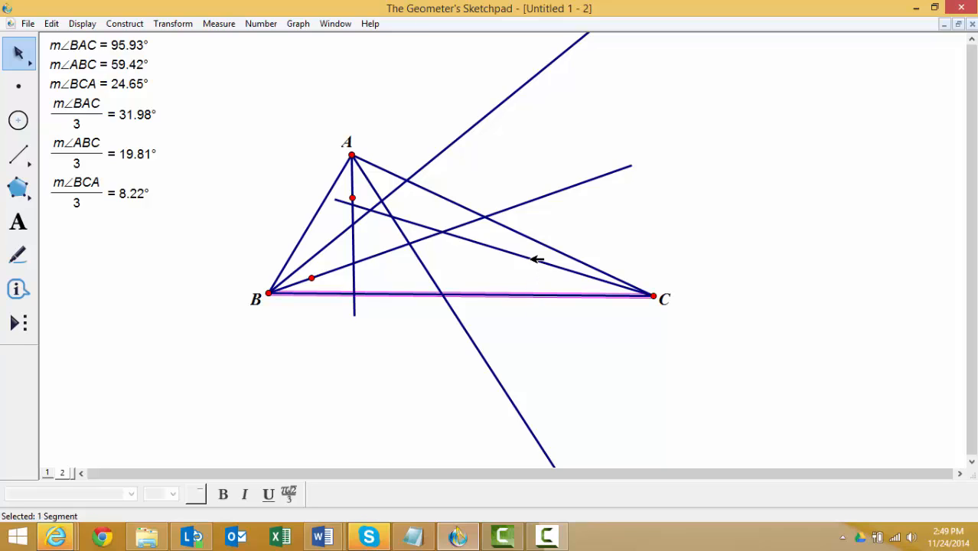
pyautogui.click(534, 258)
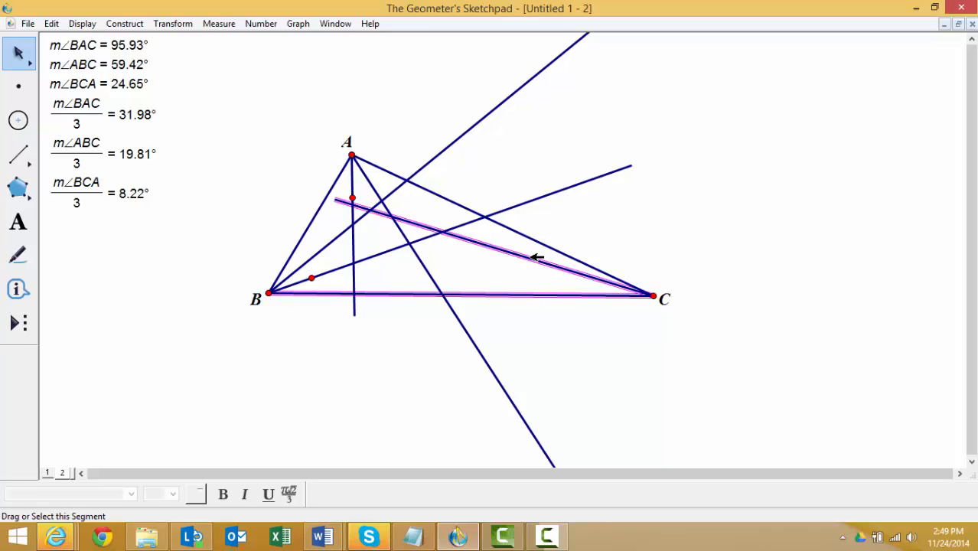
pyautogui.click(141, 26)
pyautogui.click(155, 174)
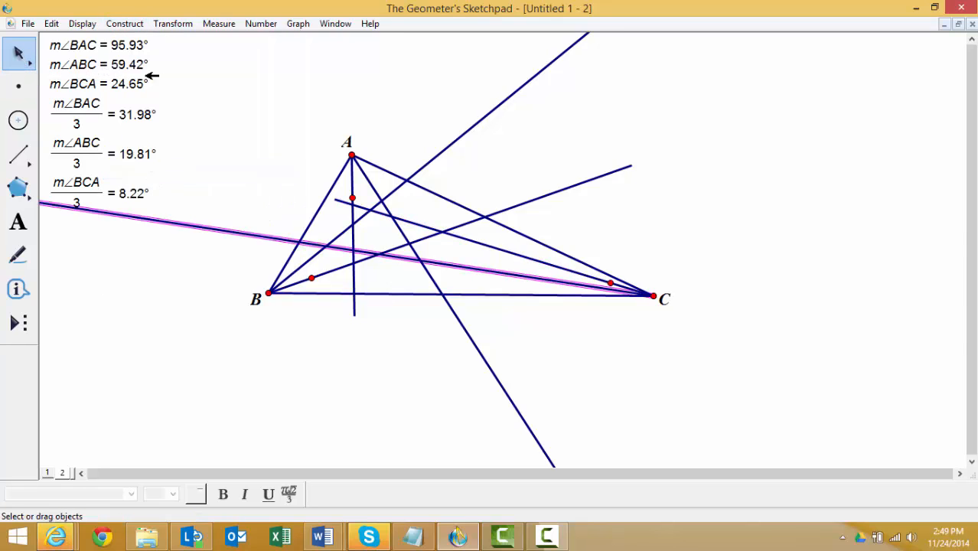
pyautogui.click(222, 90)
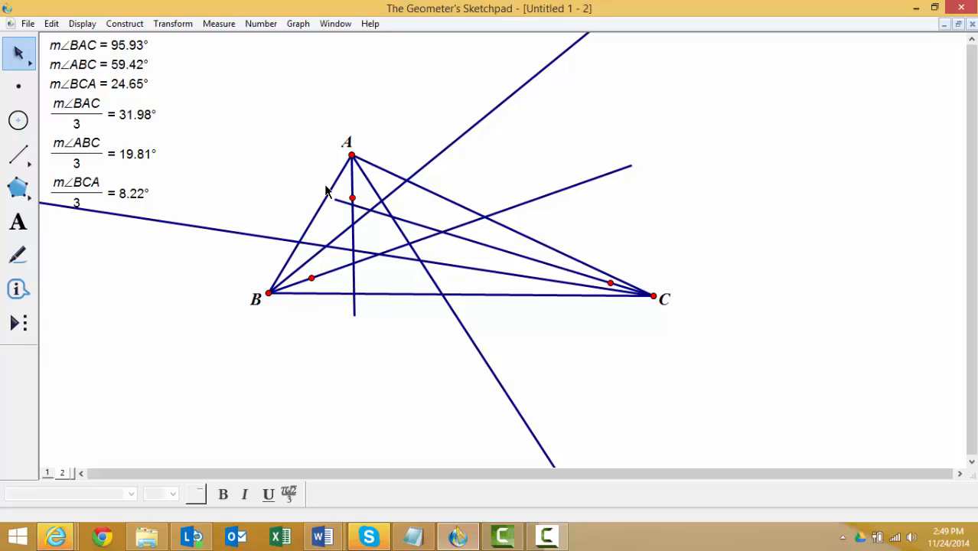
# - Construct the intersection point of the two trisectors from A and B that lie nearest side AB
pyautogui.click(354, 173)
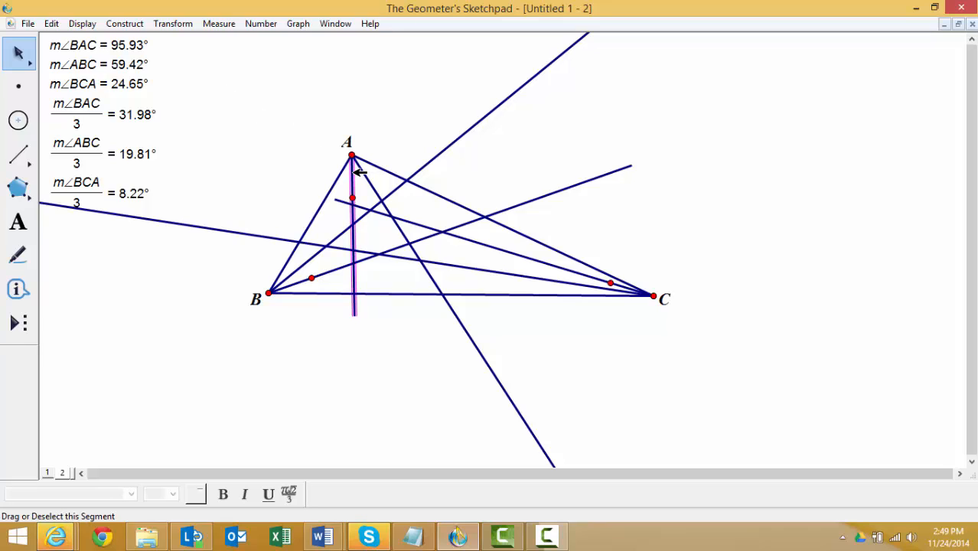
pyautogui.click(316, 257)
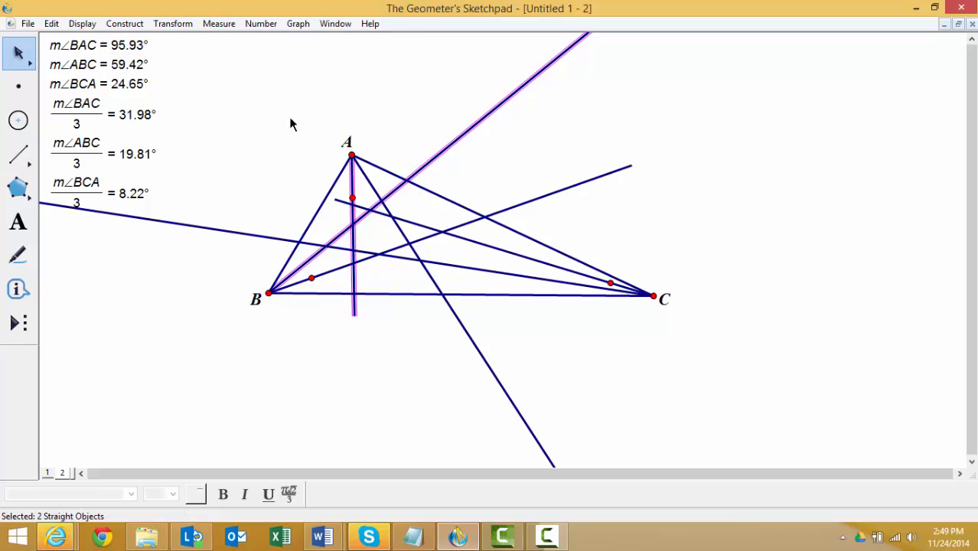
pyautogui.click(131, 25)
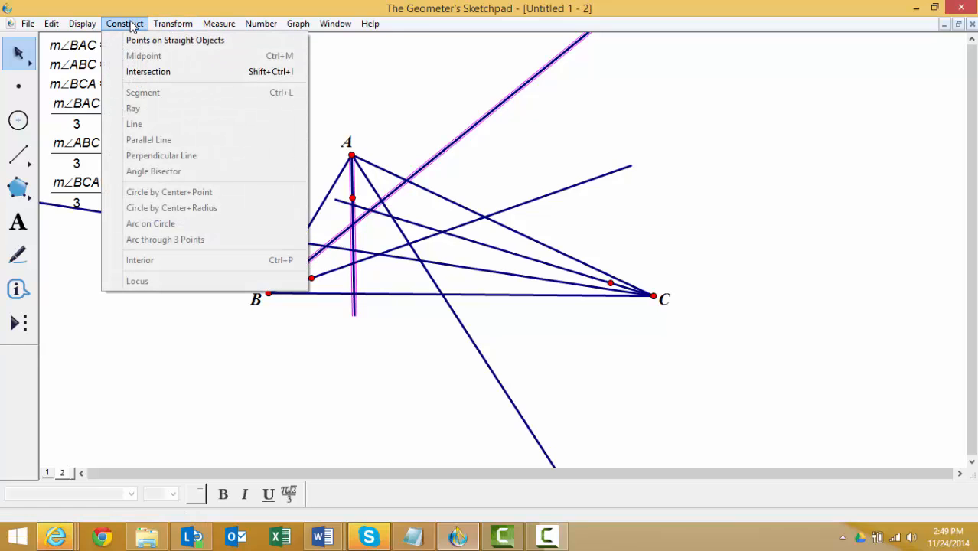
pyautogui.click(147, 72)
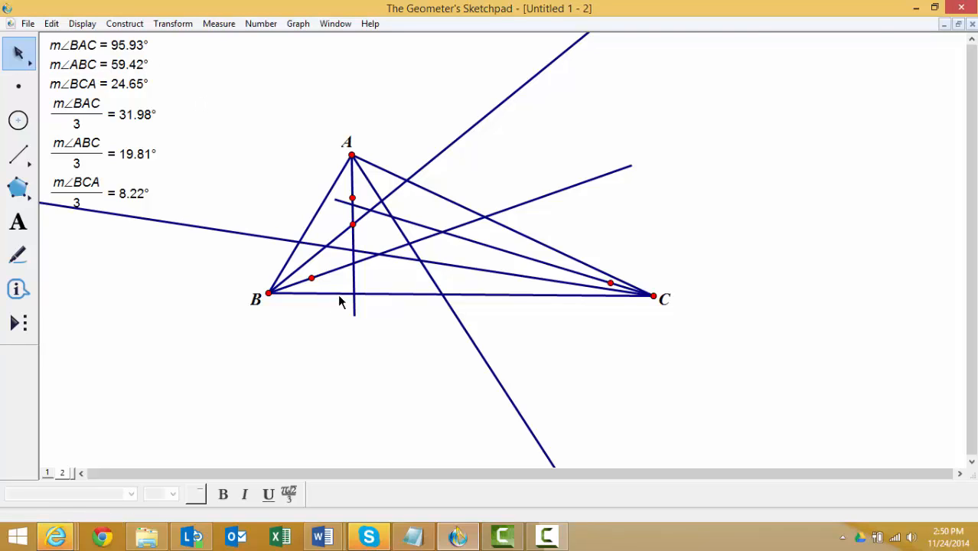
# - Construct the intersection point of the two trisectors from B and C that lie nearest side BC
pyautogui.click(342, 267)
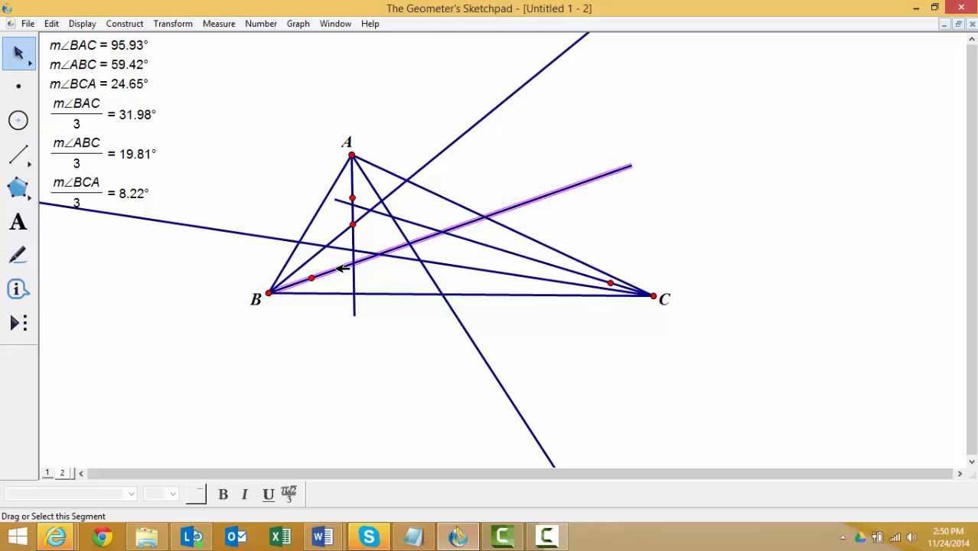
pyautogui.click(484, 271)
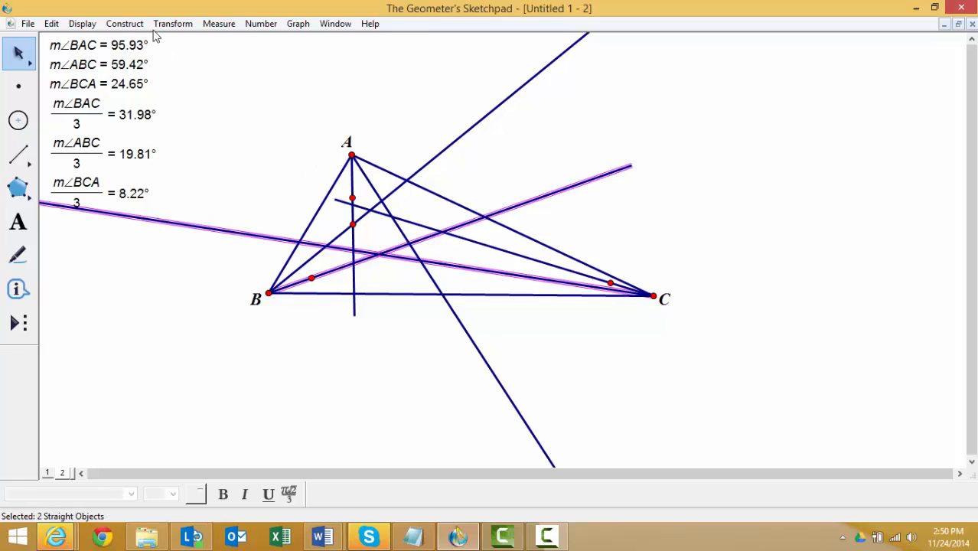
pyautogui.click(124, 24)
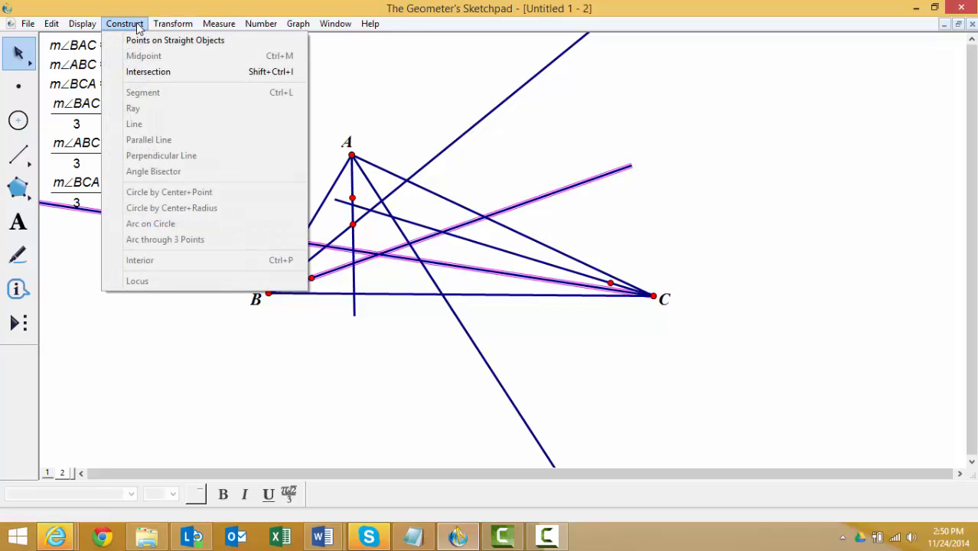
pyautogui.click(148, 71)
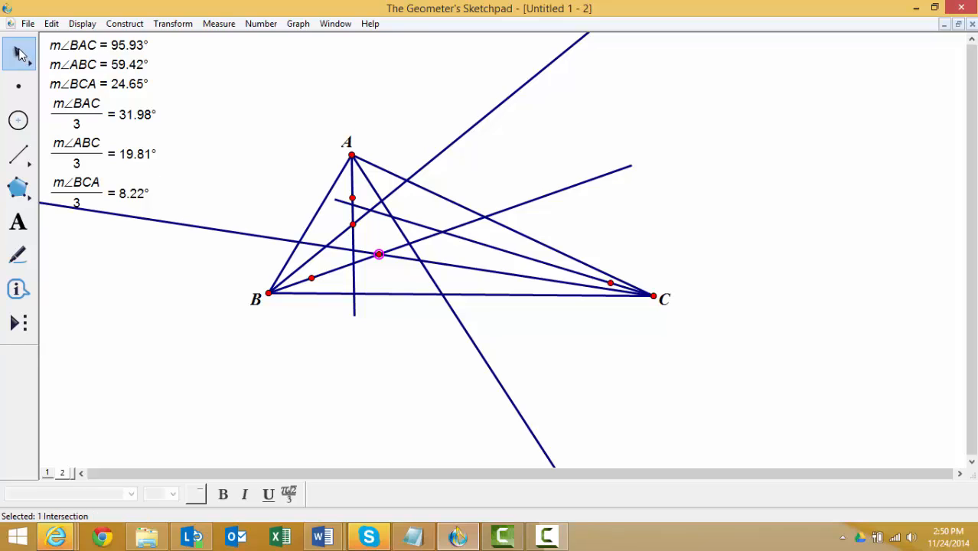
pyautogui.click(233, 109)
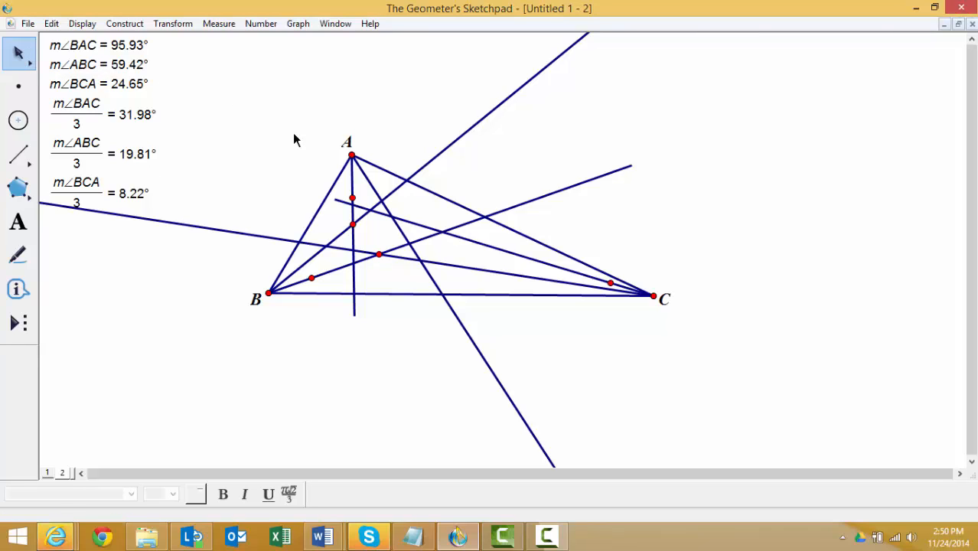
# - Construct the intersection point of the two trisectors from A and C that lie nearest side AC
pyautogui.click(364, 172)
pyautogui.click(474, 239)
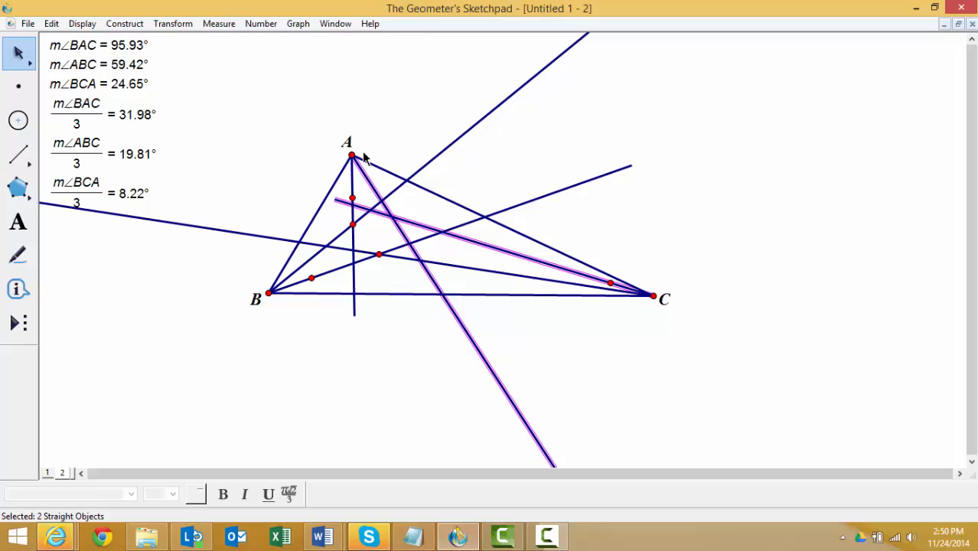
pyautogui.click(140, 26)
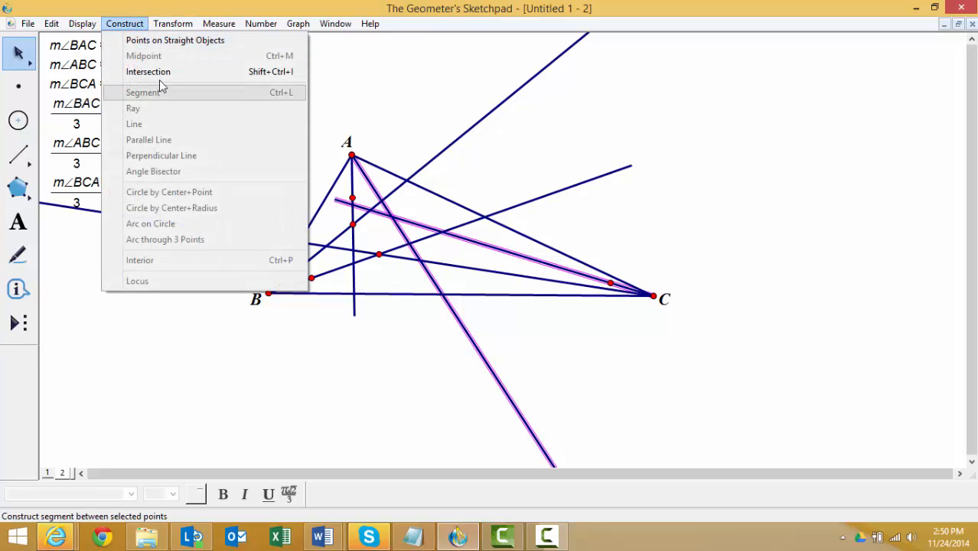
pyautogui.click(160, 72)
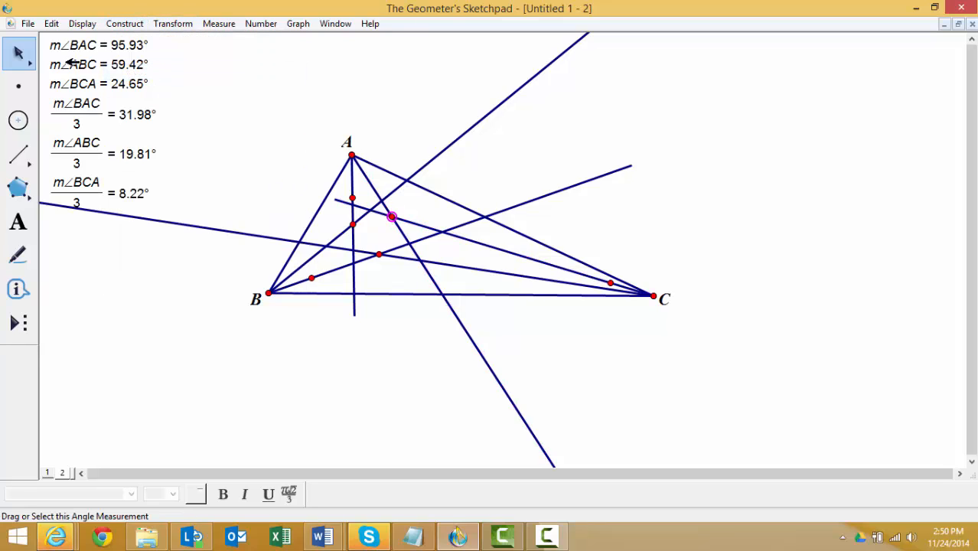
pyautogui.click(249, 98)
# - Connect the three trisector intersection points with segments to form the inner triangle
pyautogui.click(24, 157)
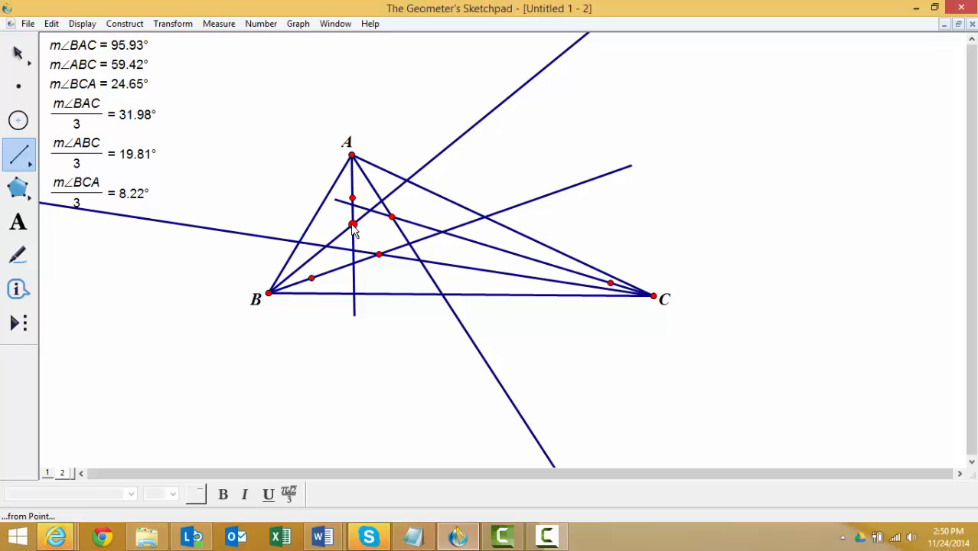
pyautogui.moveTo(353, 226); pyautogui.dragTo(392, 218)
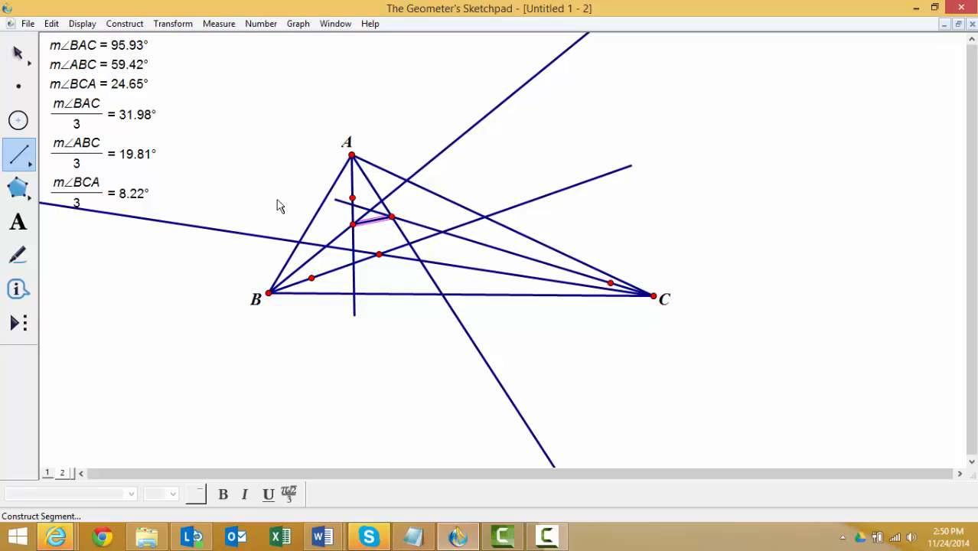
pyautogui.click(19, 52)
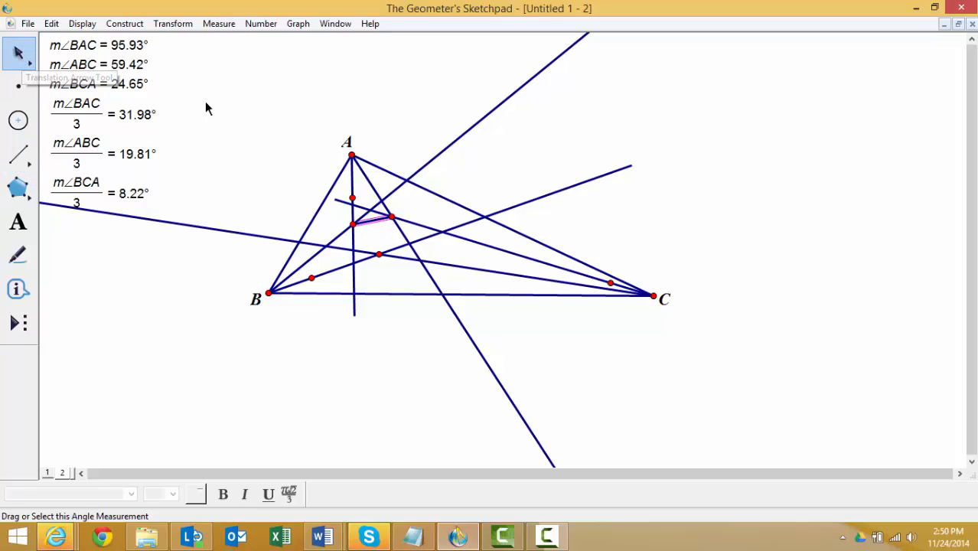
pyautogui.click(24, 157)
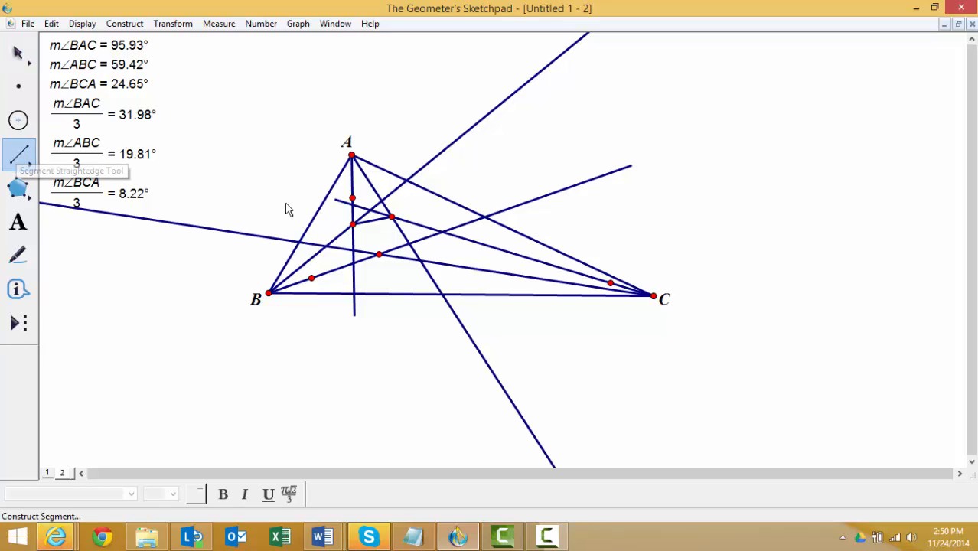
pyautogui.moveTo(353, 225); pyautogui.dragTo(382, 258)
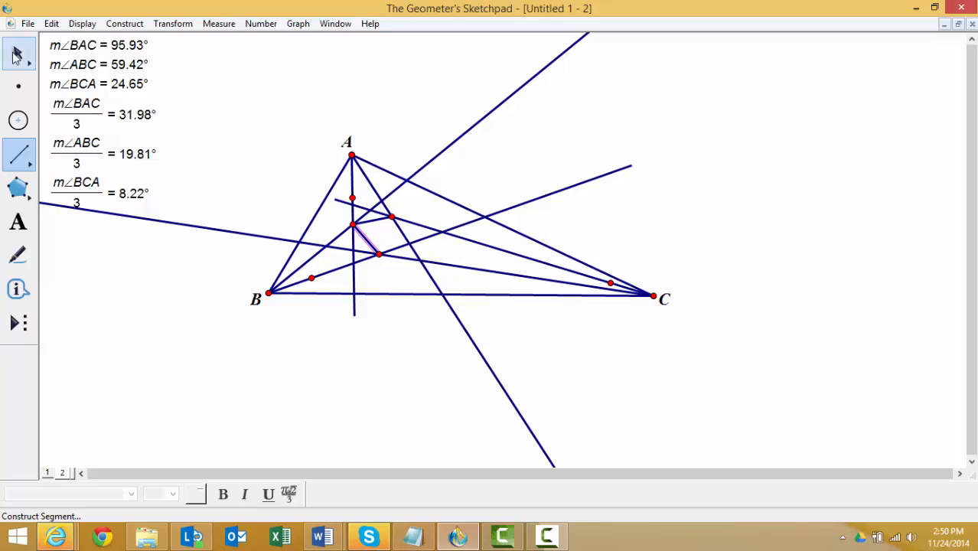
pyautogui.click(18, 54)
pyautogui.click(274, 108)
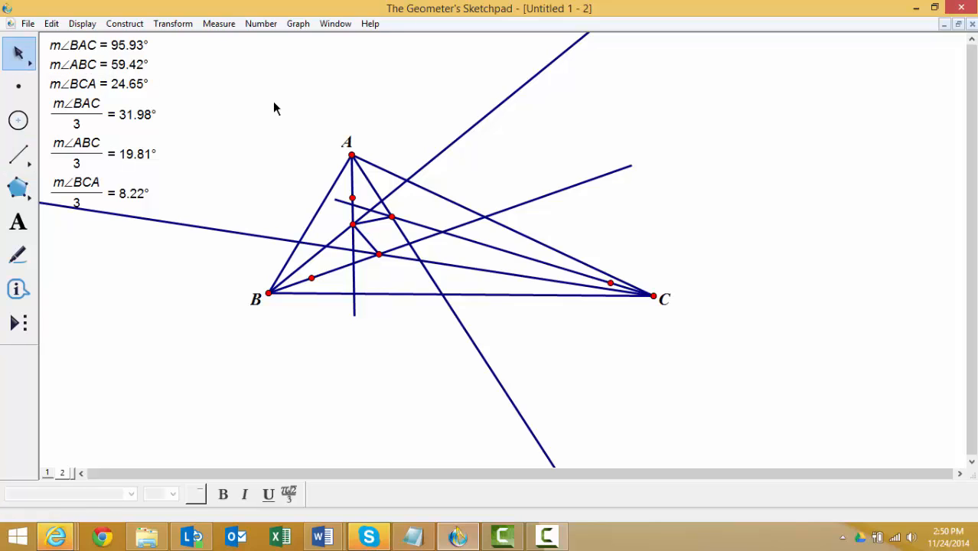
pyautogui.click(18, 155)
pyautogui.moveTo(378, 256); pyautogui.dragTo(391, 218)
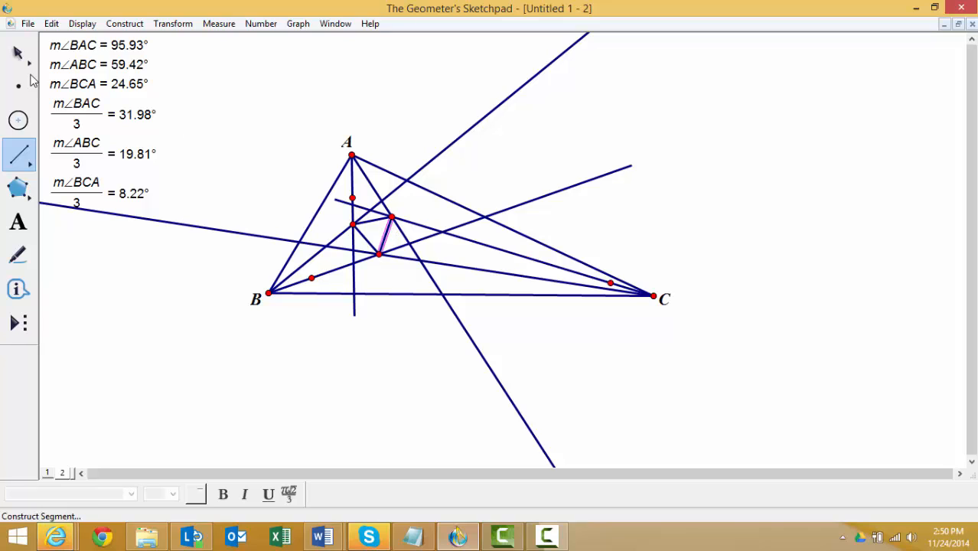
pyautogui.click(18, 53)
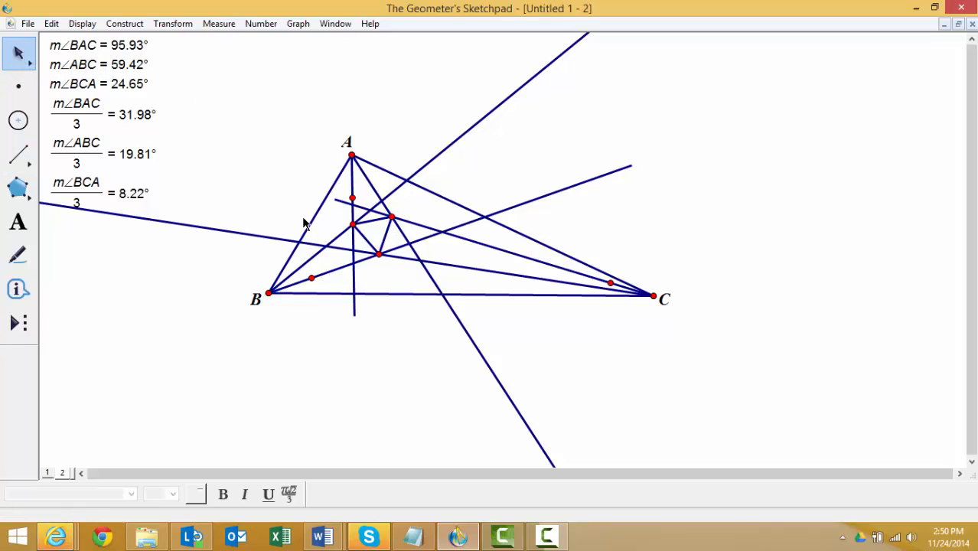
# - Measure the lengths of all three sides of the inner triangle
pyautogui.click(364, 236)
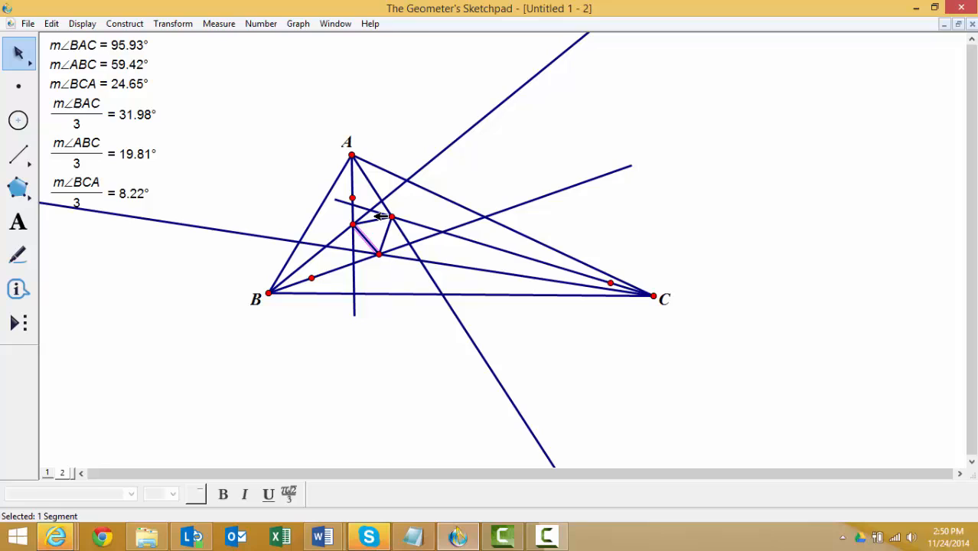
pyautogui.click(230, 28)
pyautogui.click(234, 37)
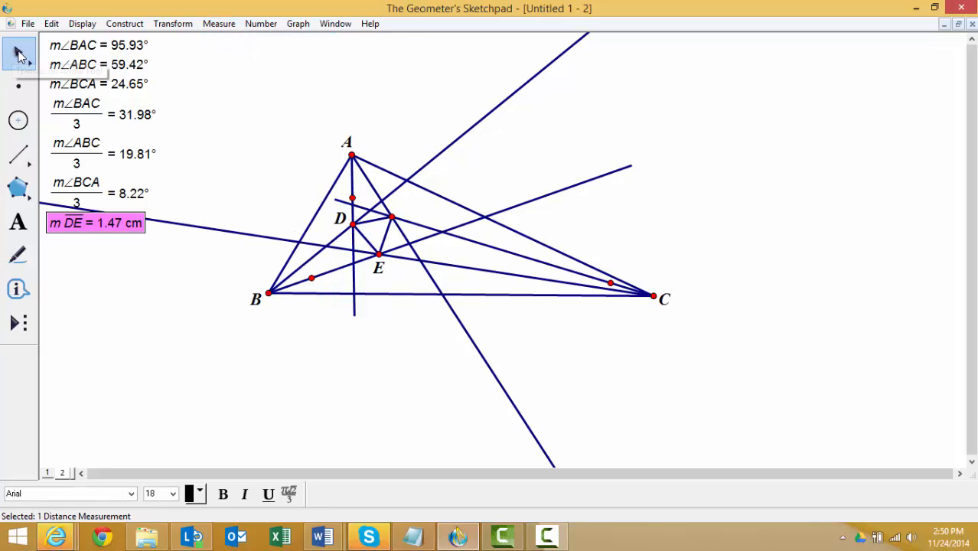
pyautogui.click(181, 89)
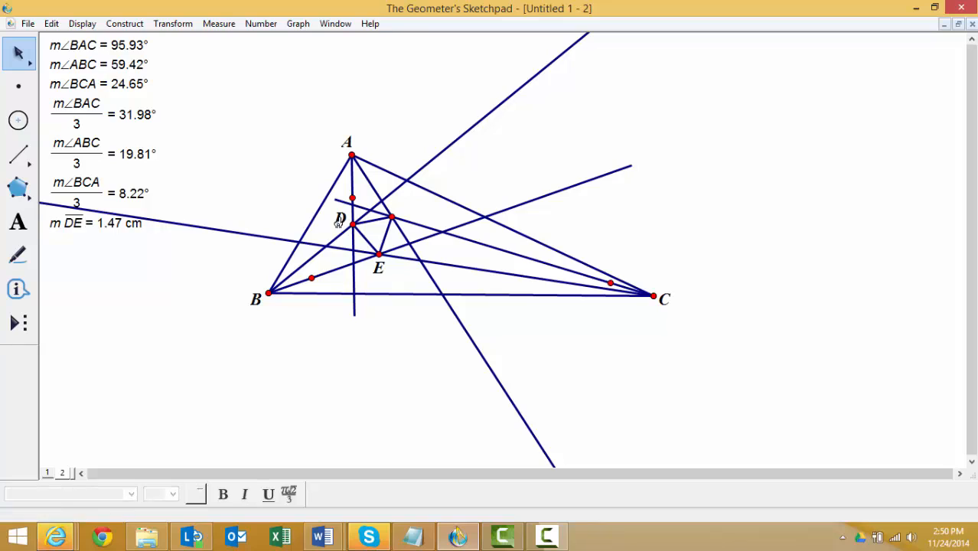
pyautogui.click(389, 227)
pyautogui.click(221, 24)
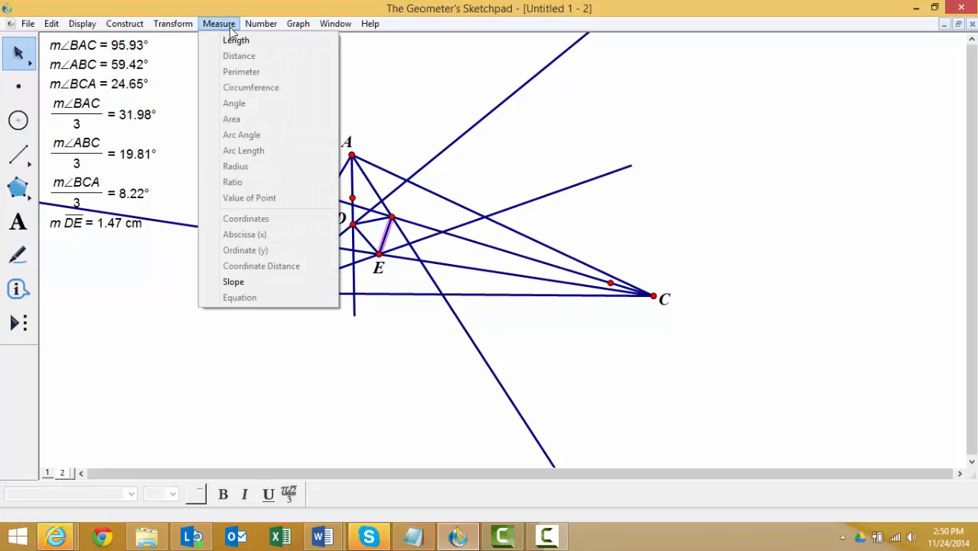
pyautogui.click(233, 38)
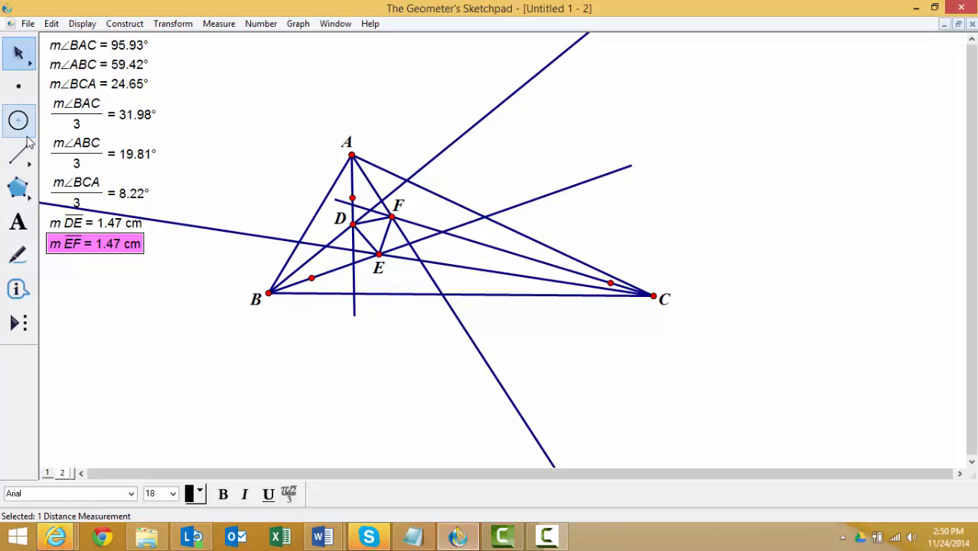
pyautogui.click(212, 136)
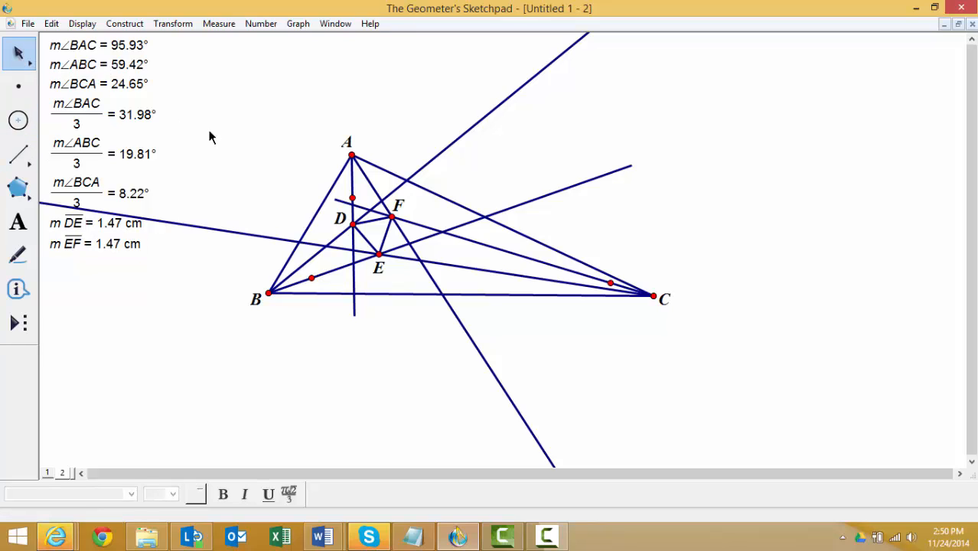
pyautogui.click(371, 220)
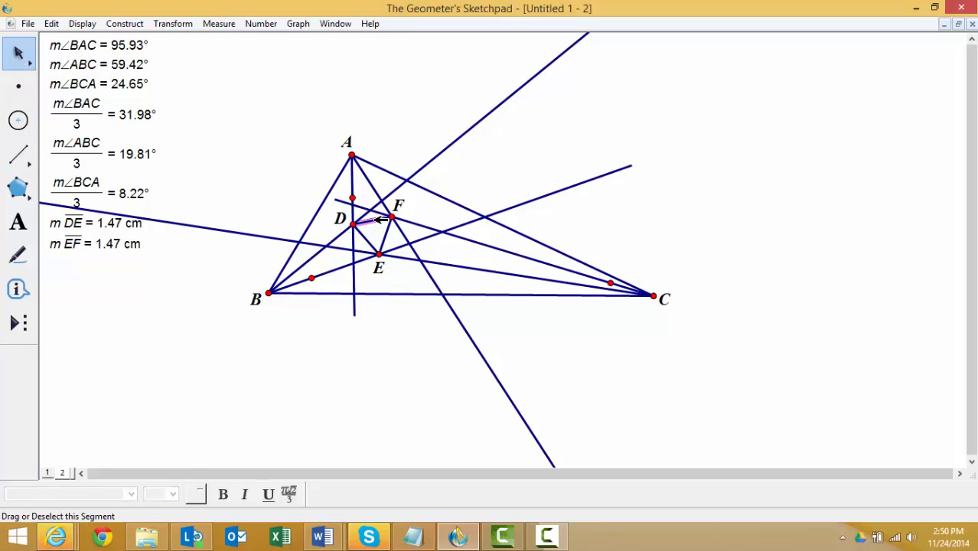
pyautogui.click(220, 24)
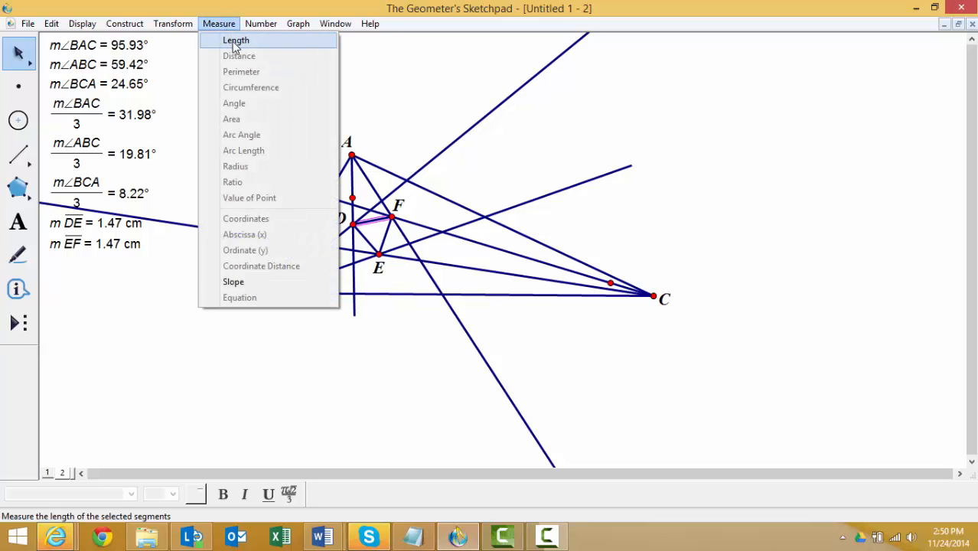
pyautogui.click(234, 41)
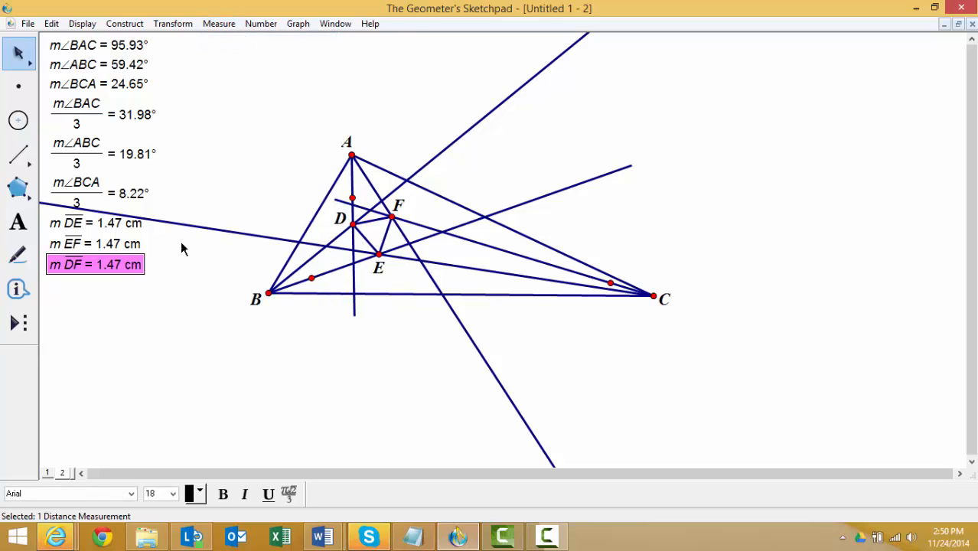
pyautogui.click(21, 55)
pyautogui.click(203, 119)
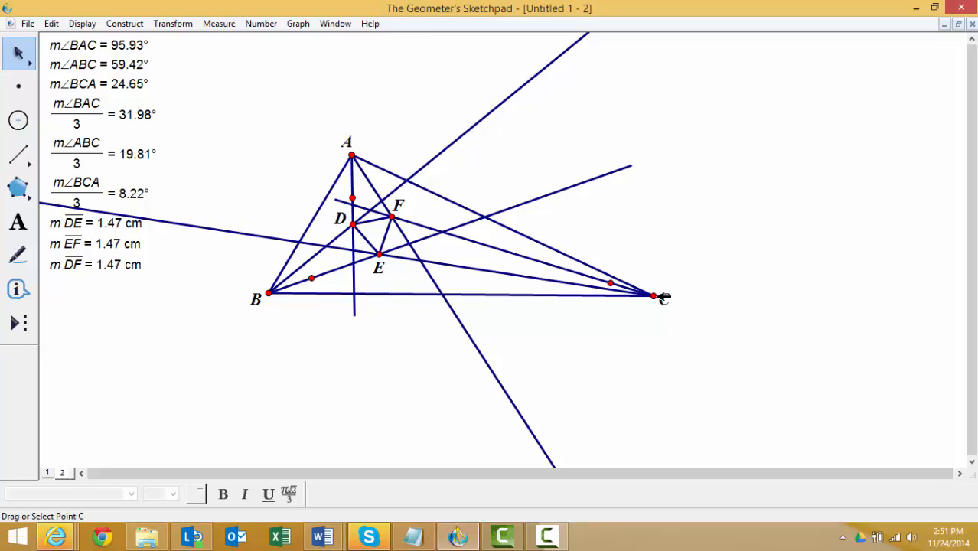
# - Move vertex C outward, down and farther away from side AB, to reshape triangle ABC
pyautogui.moveTo(655, 296); pyautogui.dragTo(841, 383)
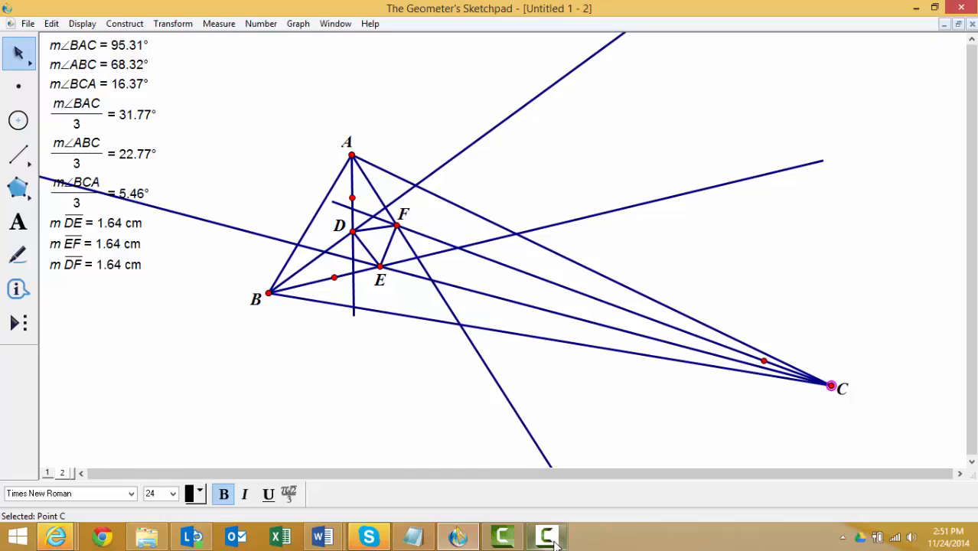
pyautogui.moveTo(555, 543)
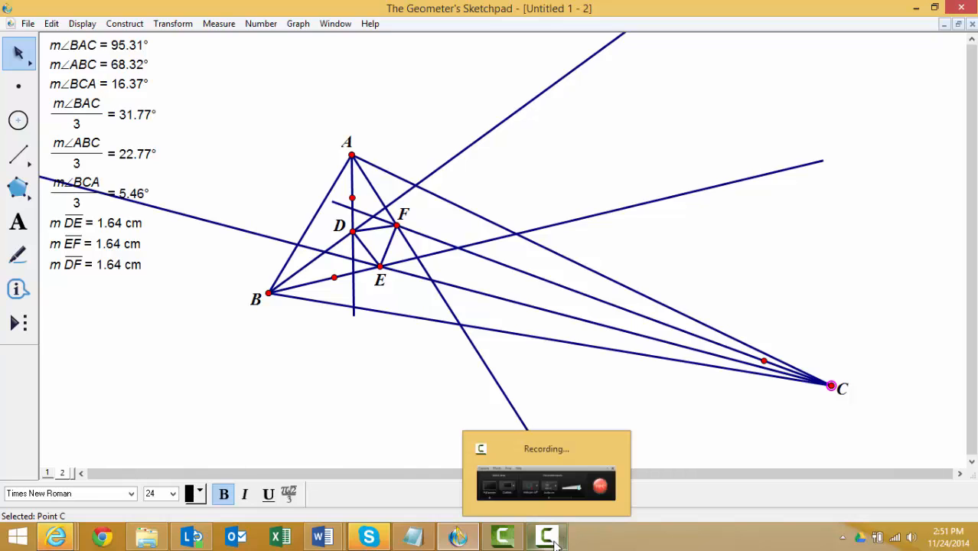
pyautogui.click(604, 489)
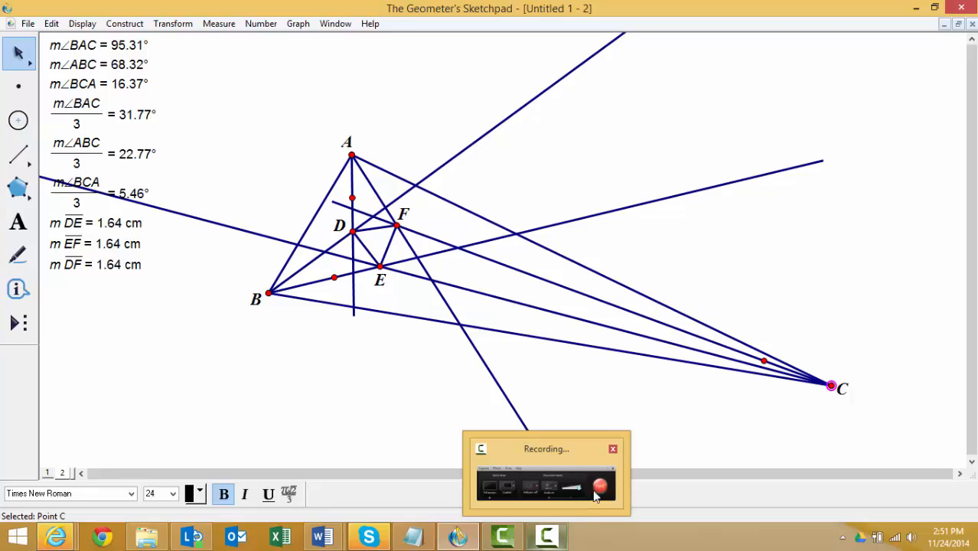